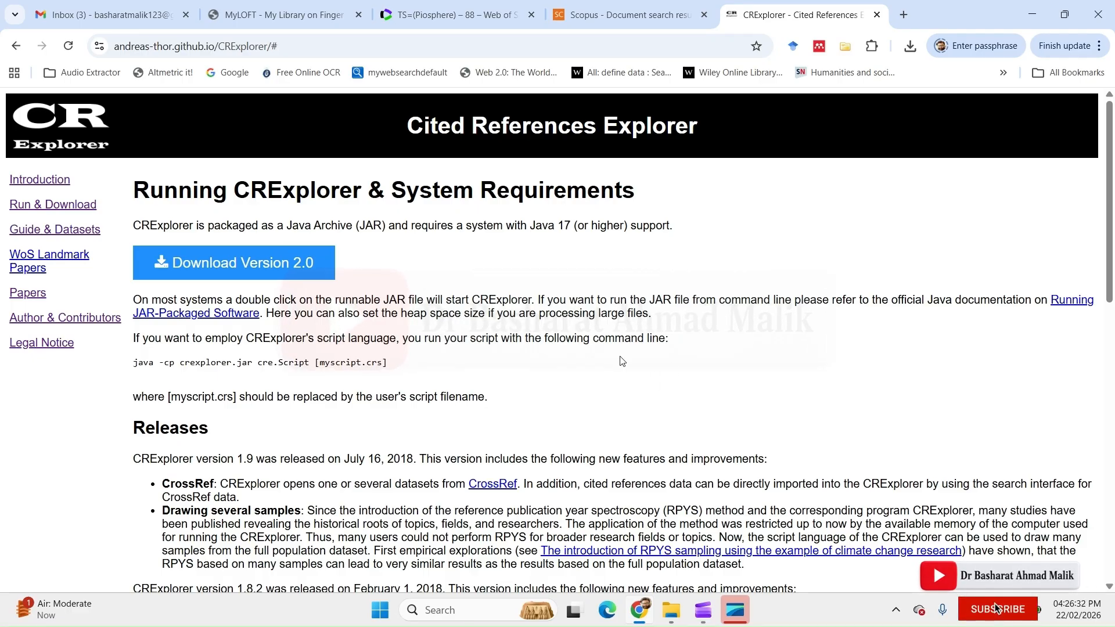
- In the Scopus results, set up a CSV export with all information fields selected, and close it without exporting
left_click(605, 19)
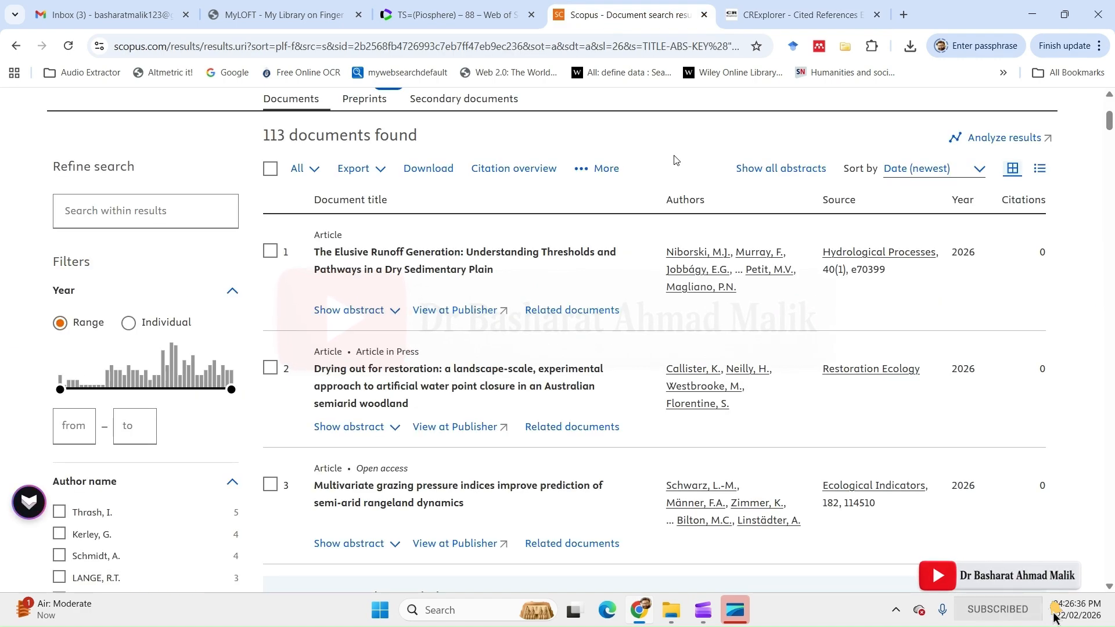
left_click(383, 176)
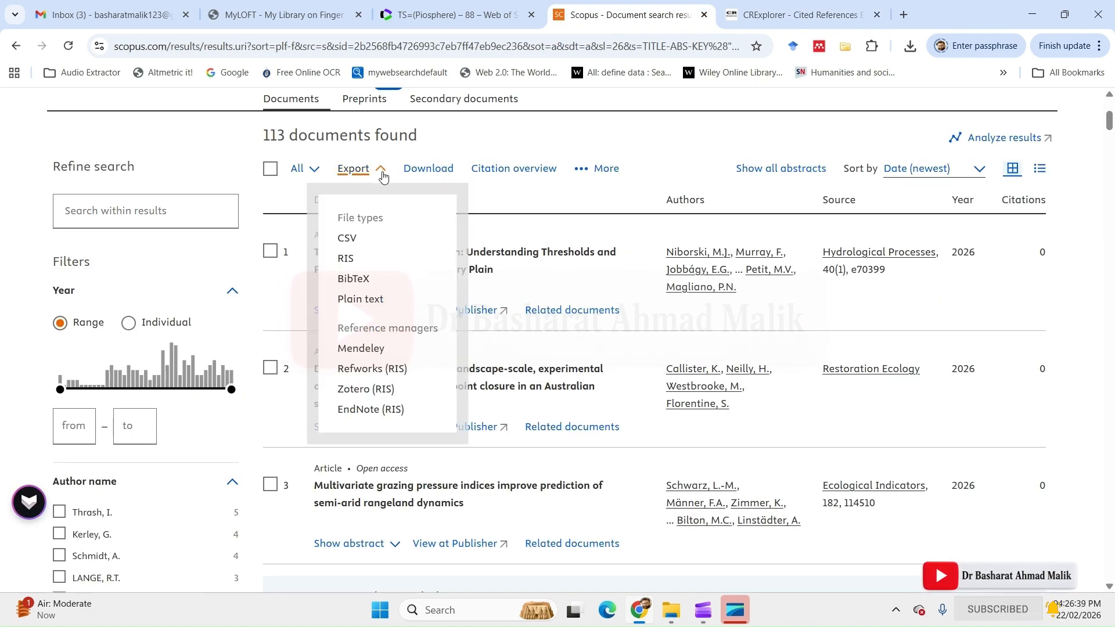
left_click(348, 240)
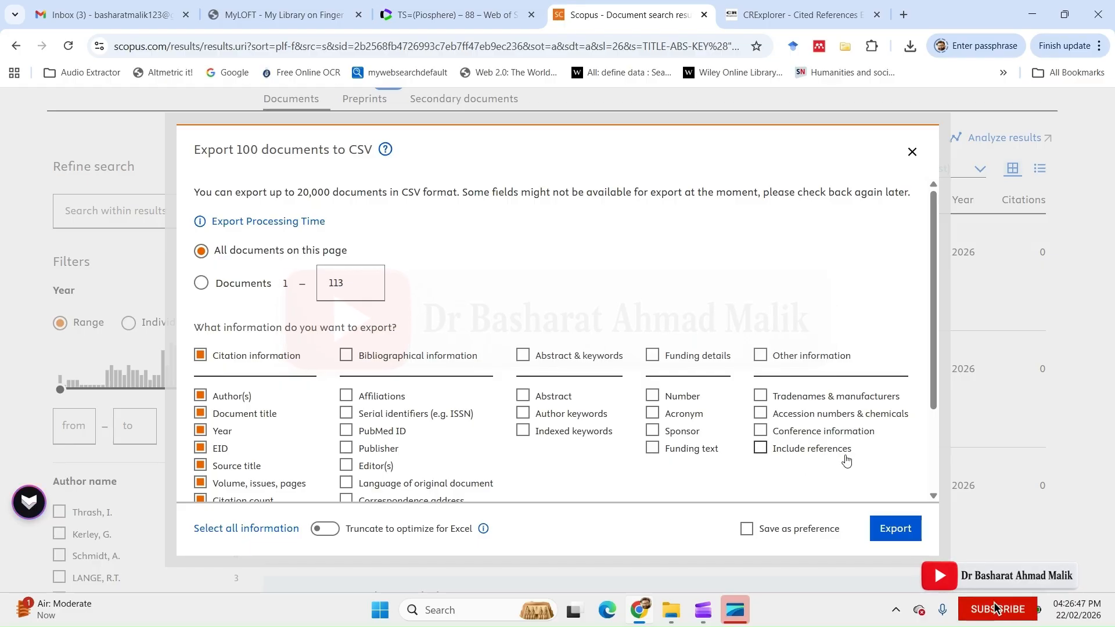
left_click(274, 531)
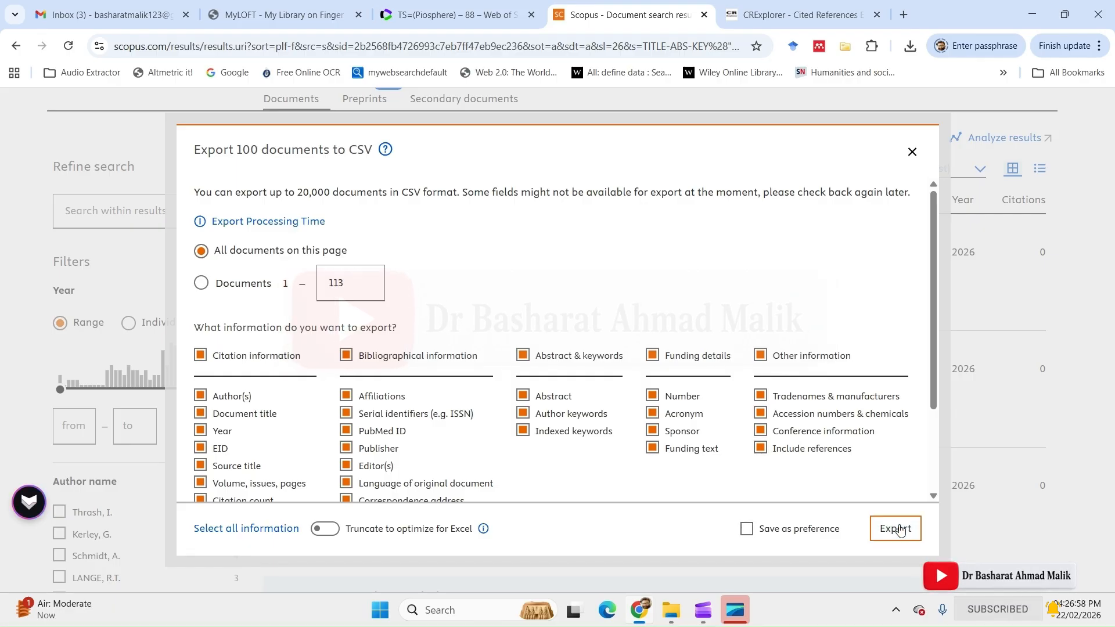
left_click(912, 154)
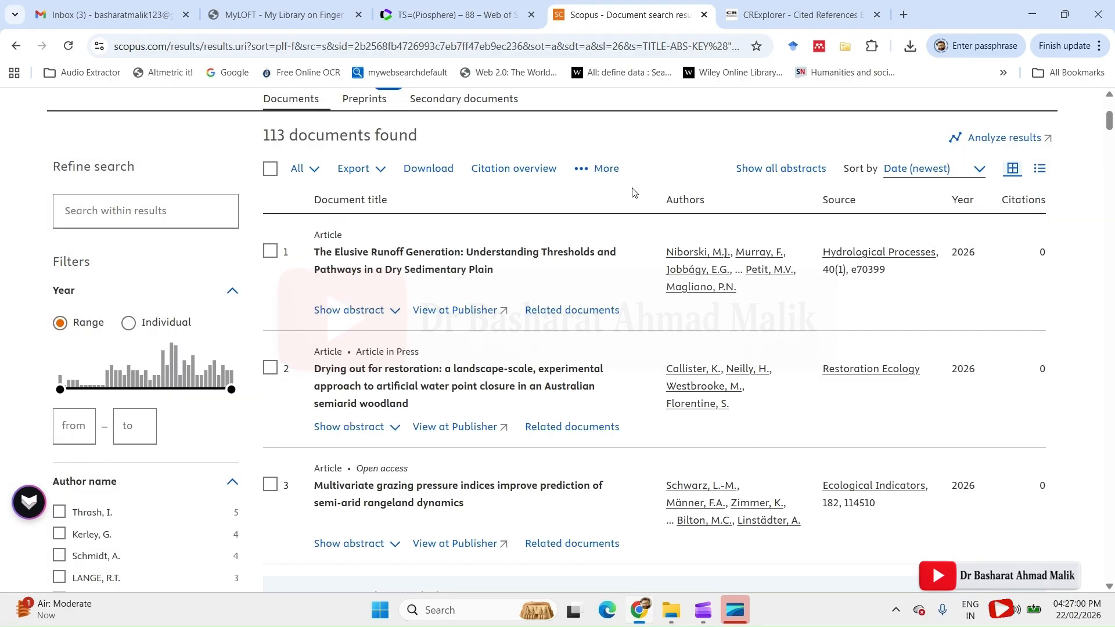
- In the Web of Science results, set up a plain text export of records 1 to 88 with Full Record and Cited References, and close it without exporting
left_click(456, 19)
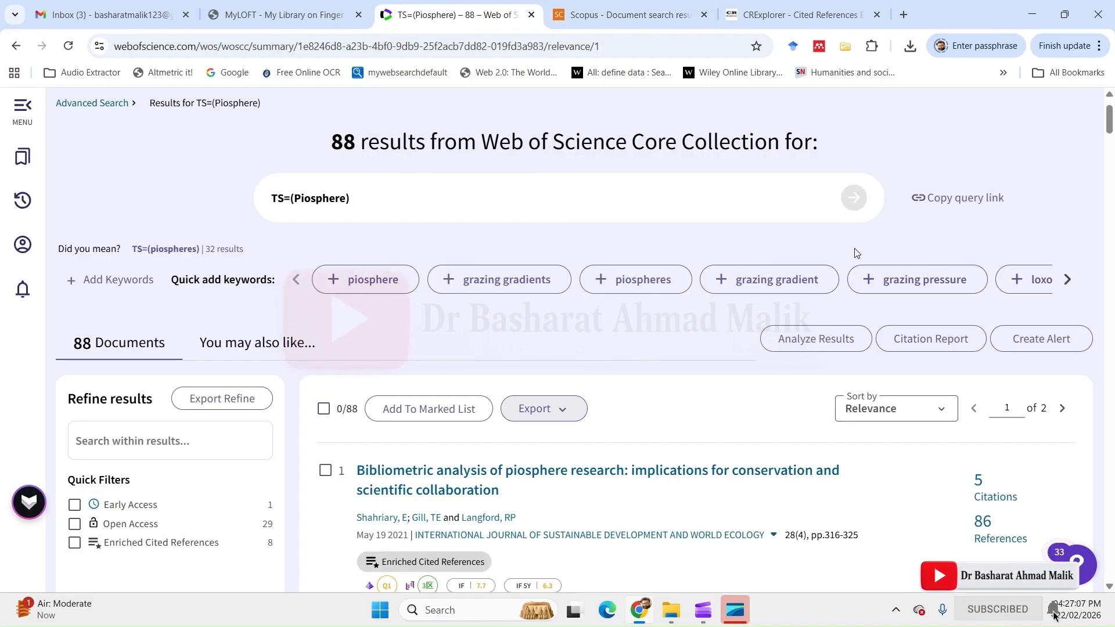
left_click(562, 417)
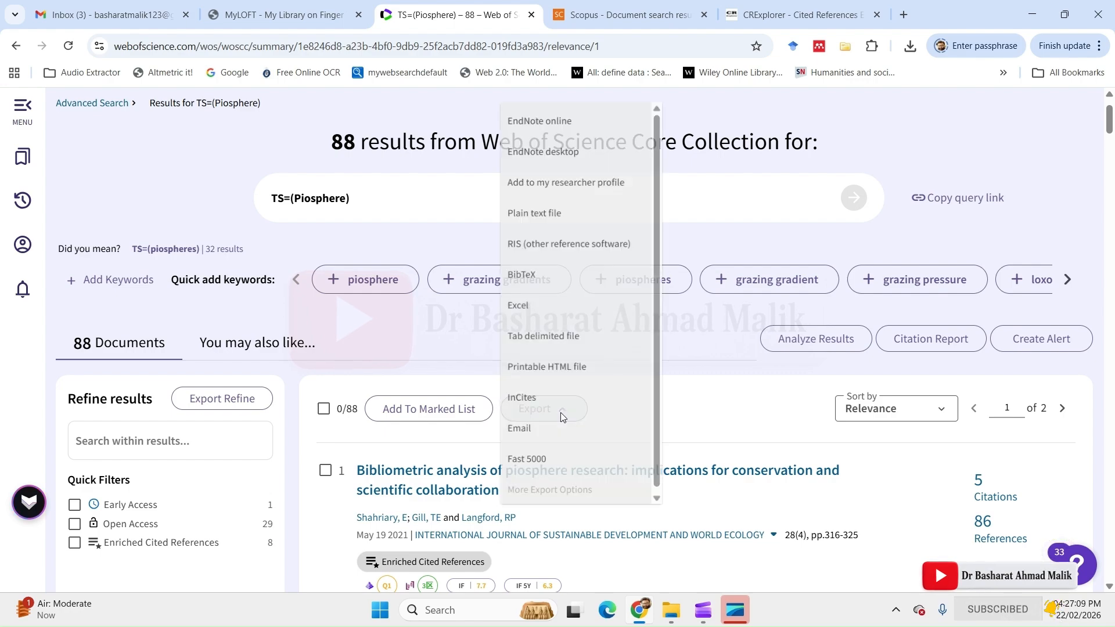
left_click(544, 213)
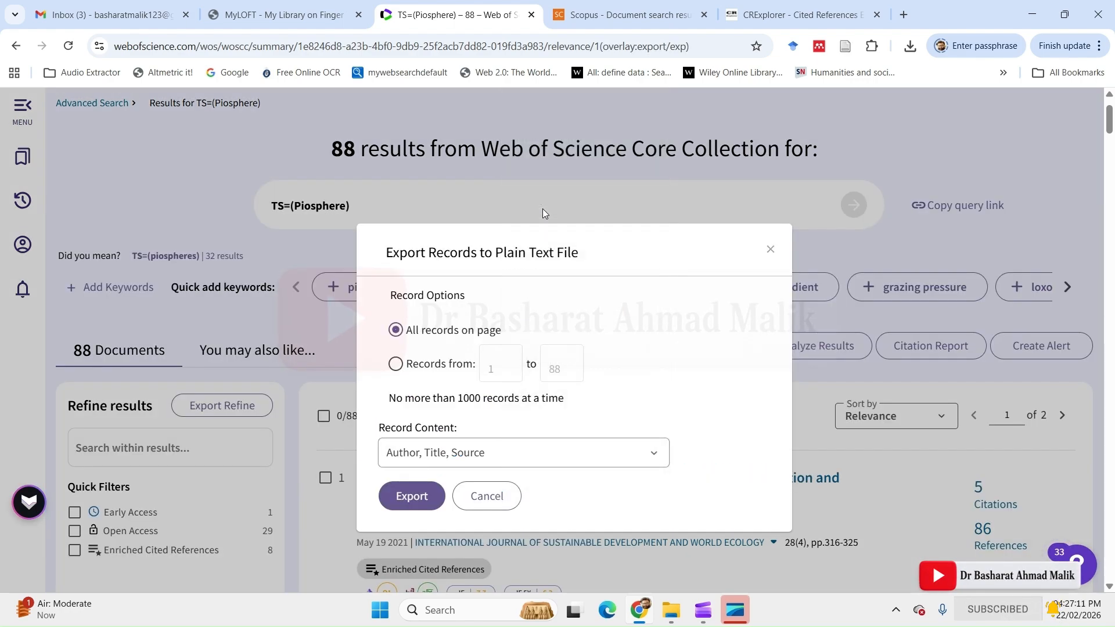
left_click(397, 368)
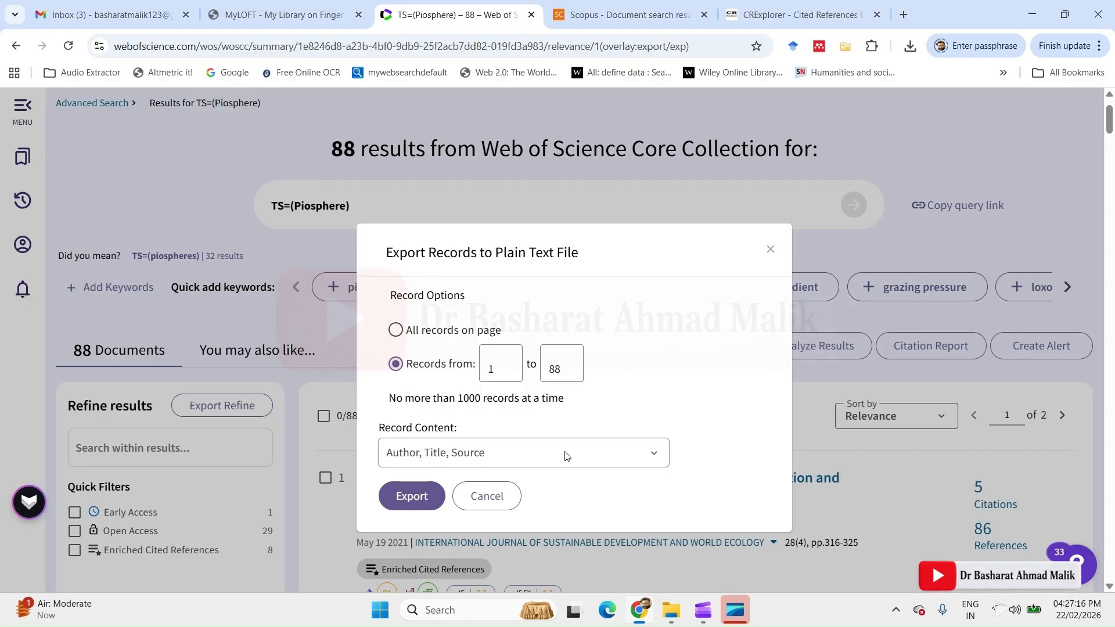
left_click(487, 455)
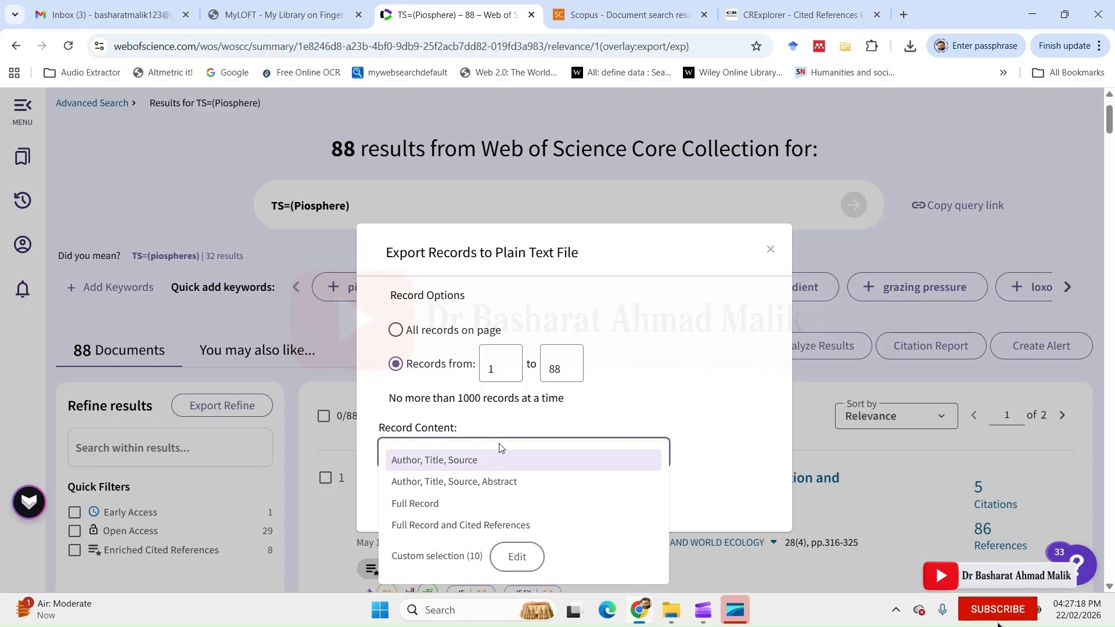
left_click(492, 525)
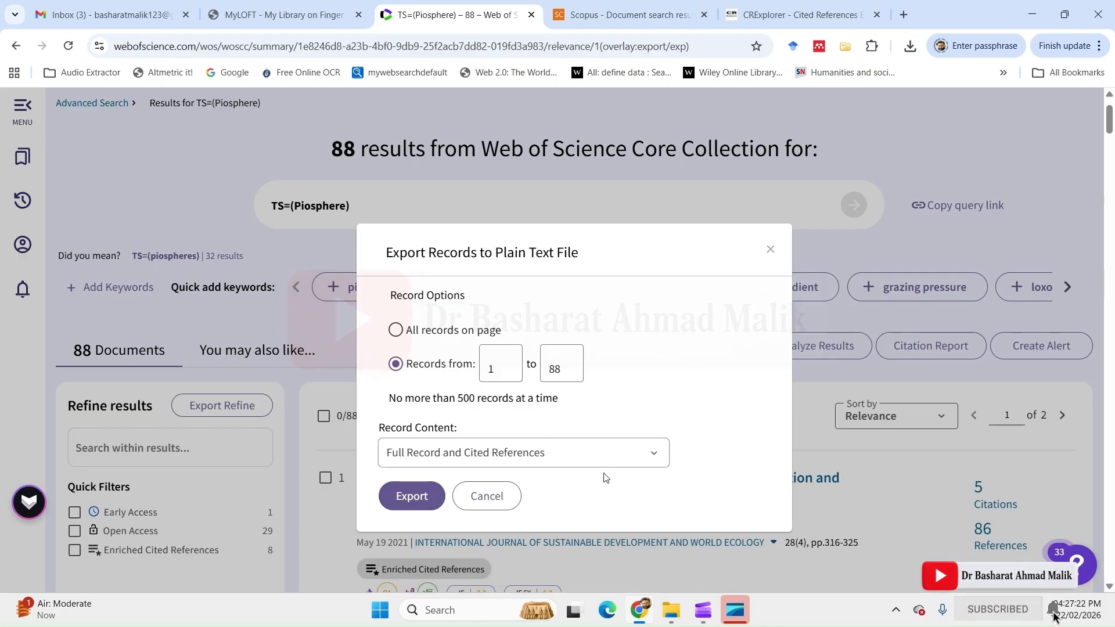
left_click(771, 250)
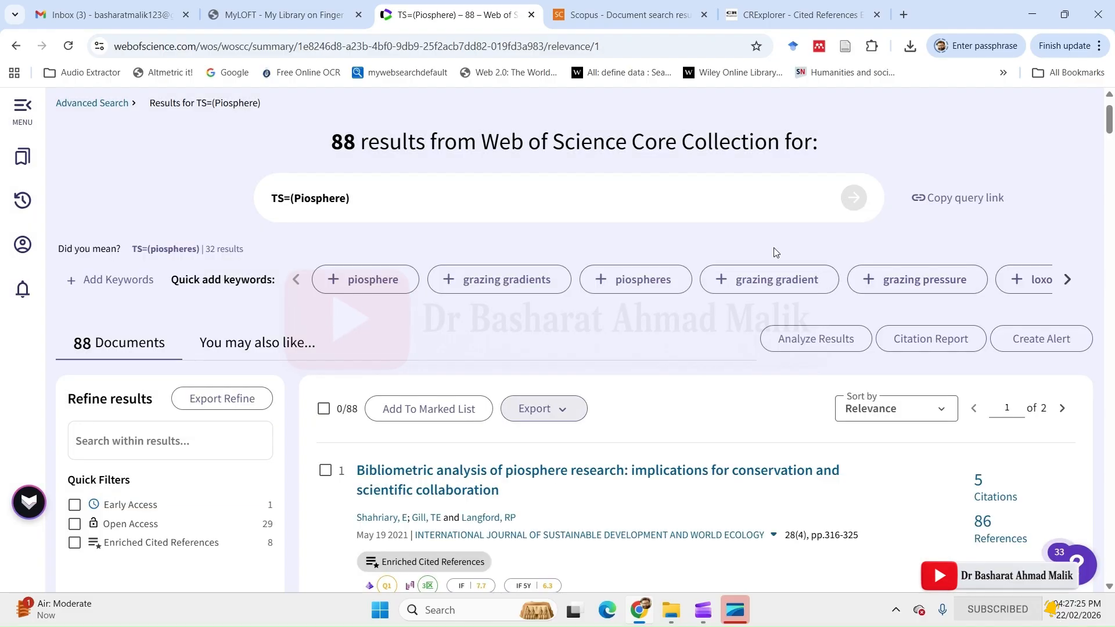
- Find crexplorer.jar on the computer and launch CRExplorer
left_click(474, 616)
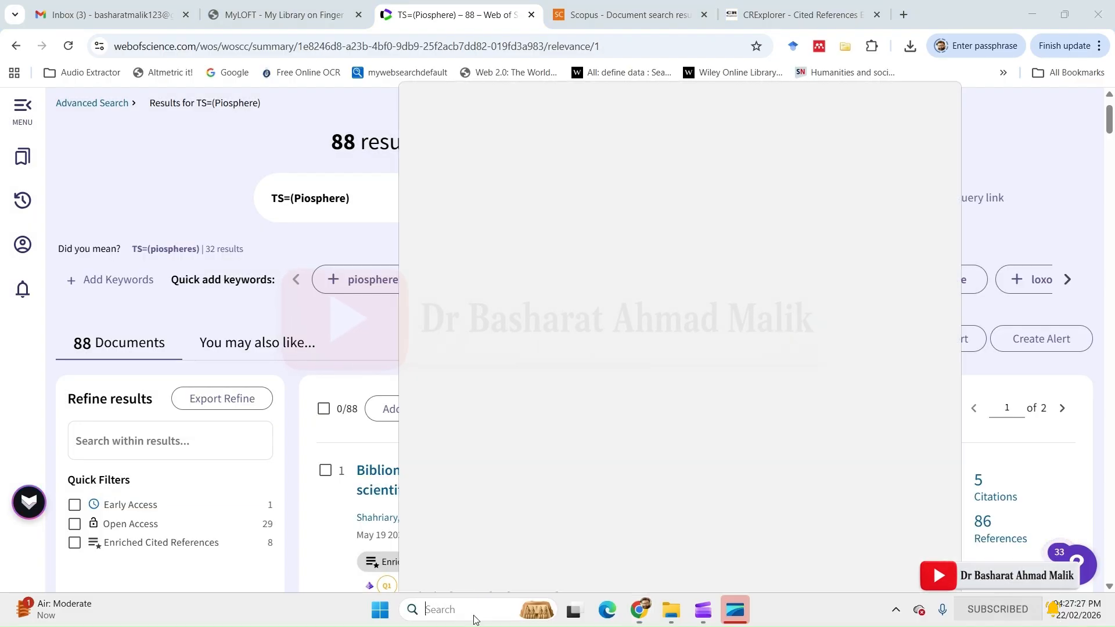
type("crexplorer.jar")
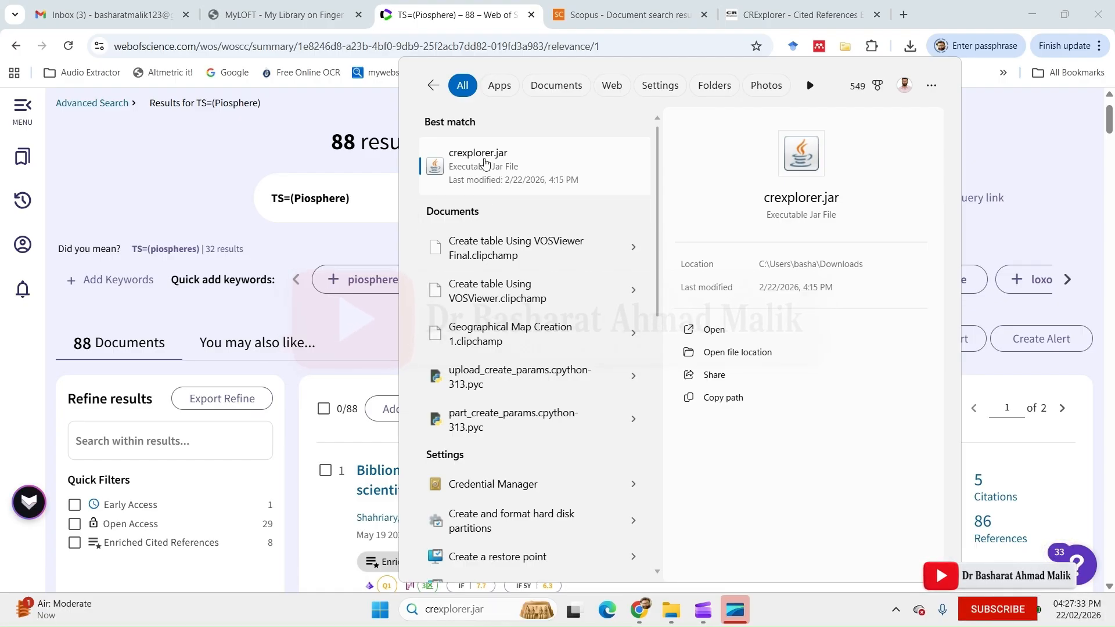
left_click(485, 163)
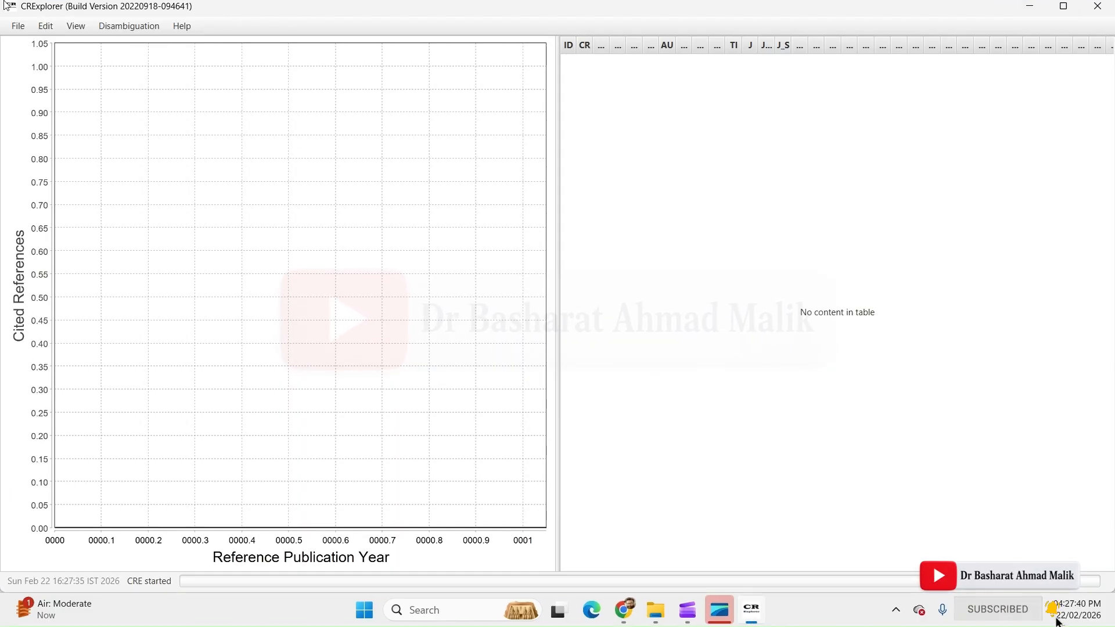
- Import the Web of Science file WoS.txt from the CRExplorer Merging Scopus and WoS Data folder in Downloads, without sampling
left_click(20, 29)
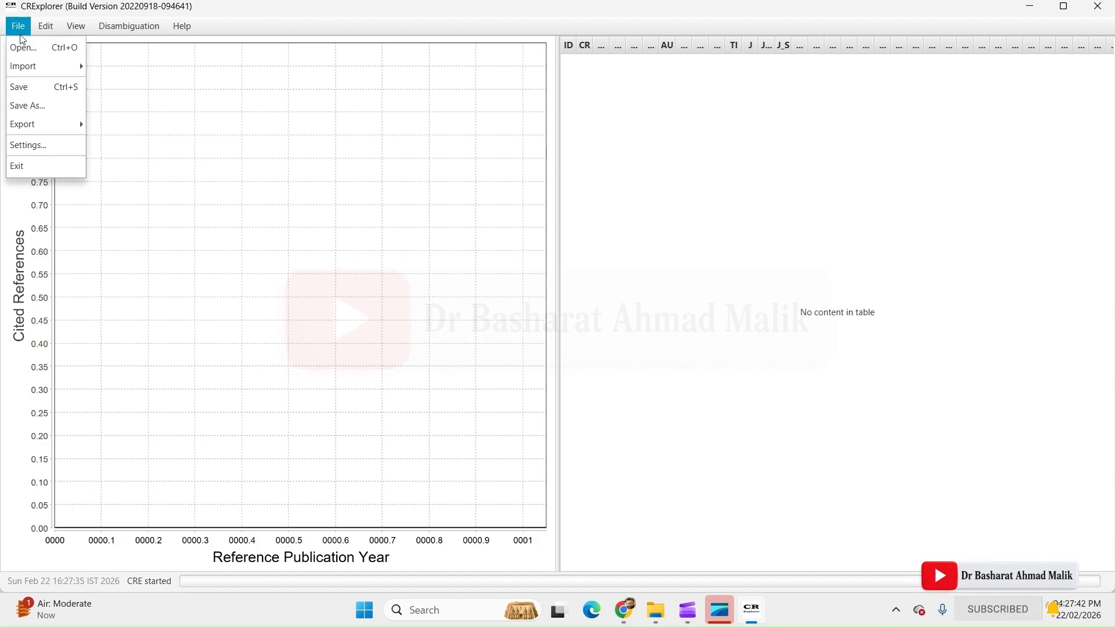
mouse_move(37, 73)
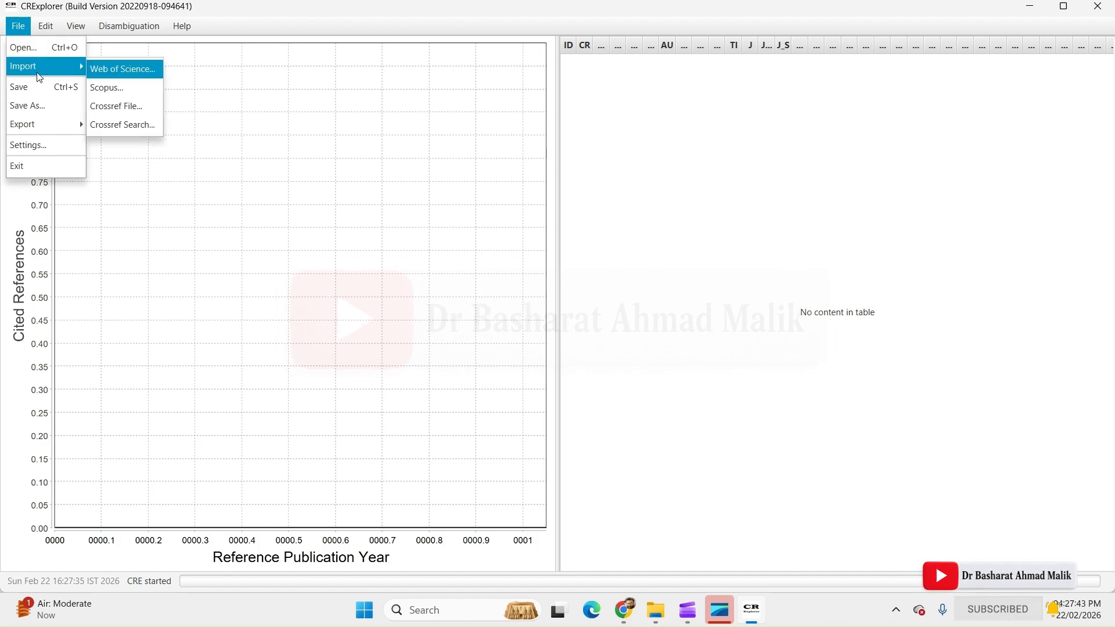
left_click(127, 70)
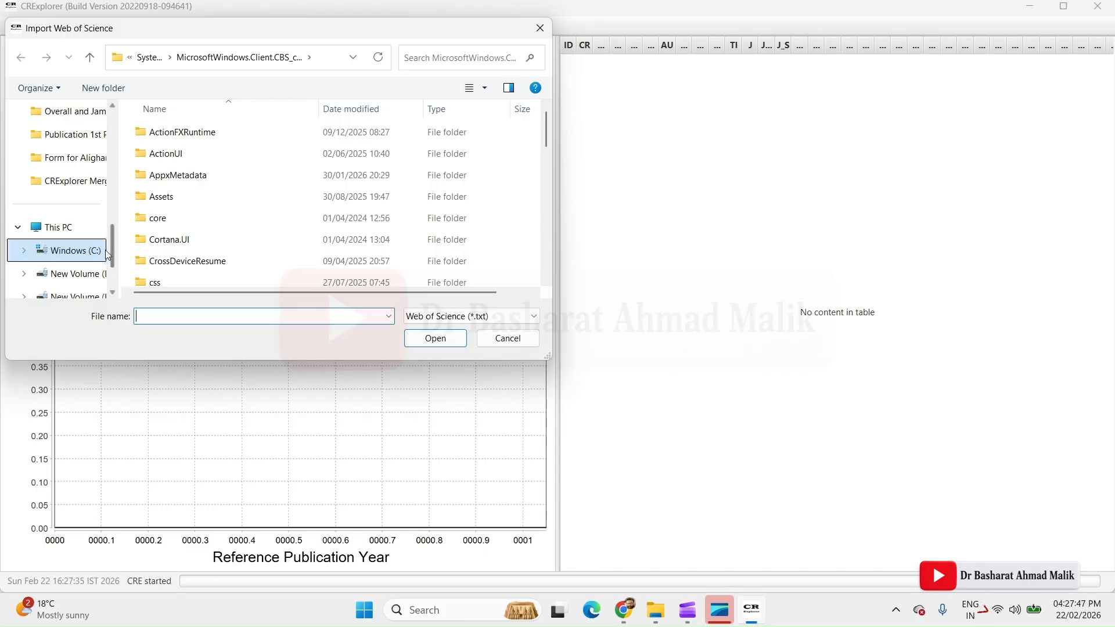
scroll(110, 247, "up", 5)
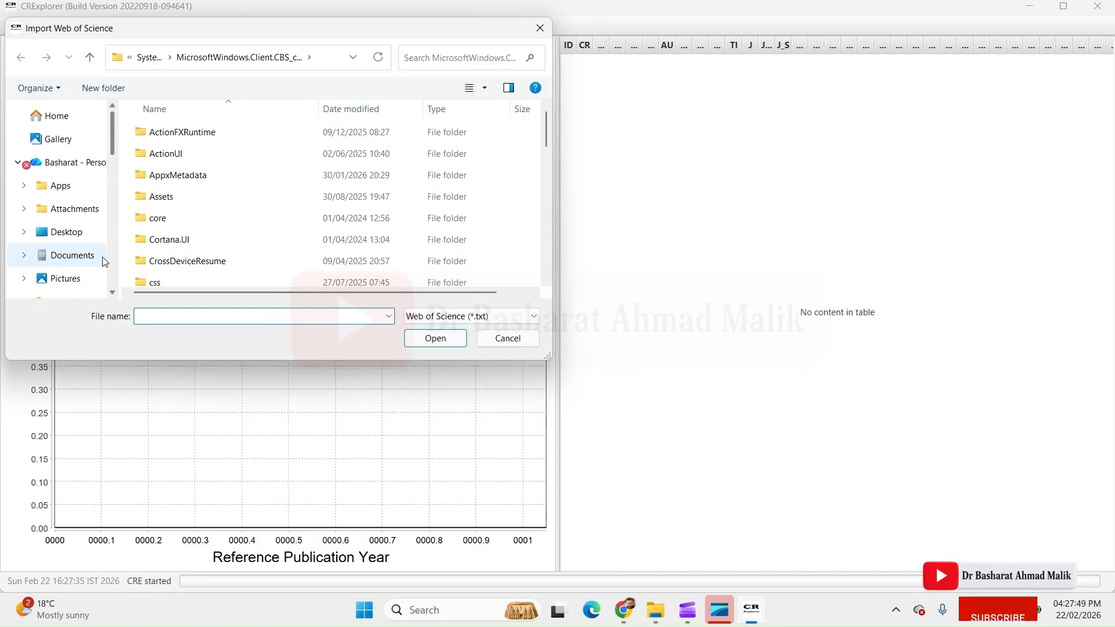
left_click_drag(113, 152, 114, 193)
left_click(84, 211)
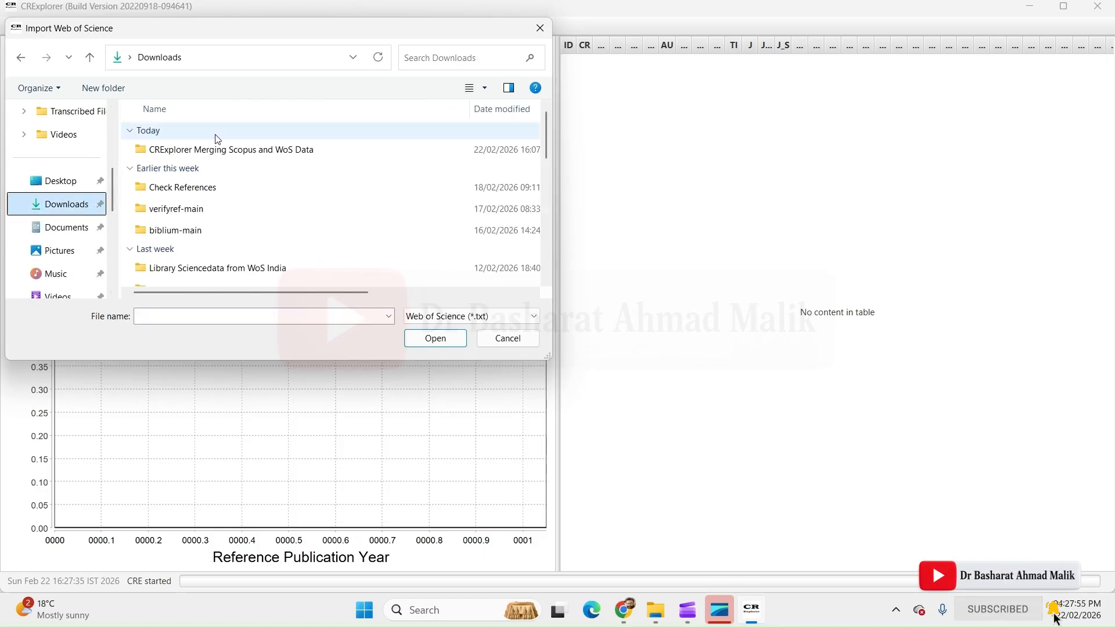
double_click(234, 158)
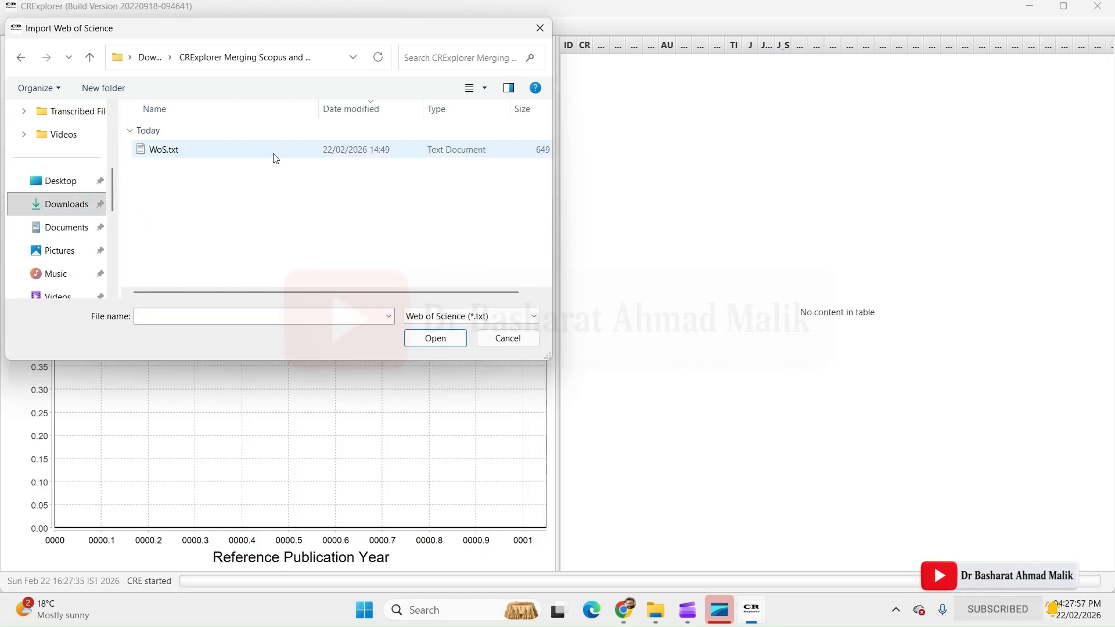
double_click(197, 151)
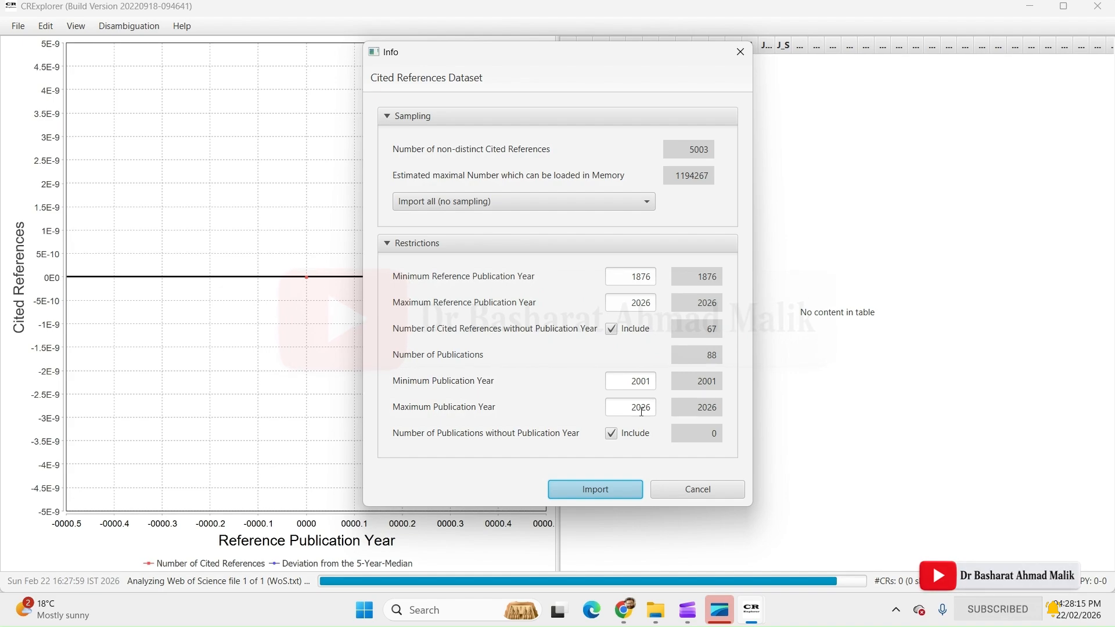
left_click(619, 493)
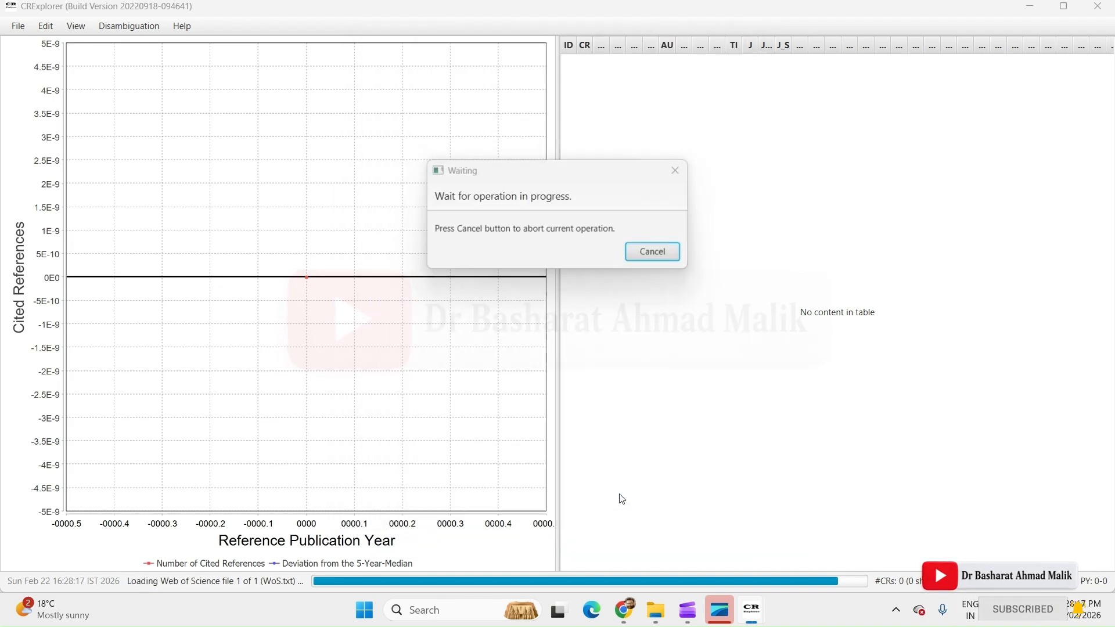
left_click(672, 407)
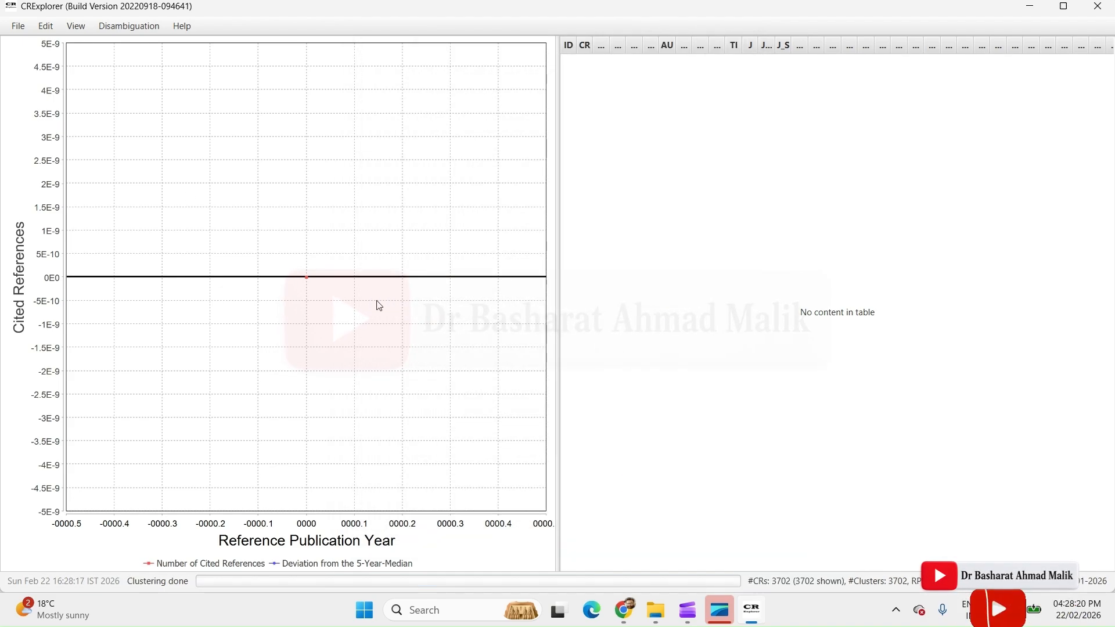
- Export the loaded dataset in Scopus CSV format under the file name Export WoS
left_click(19, 27)
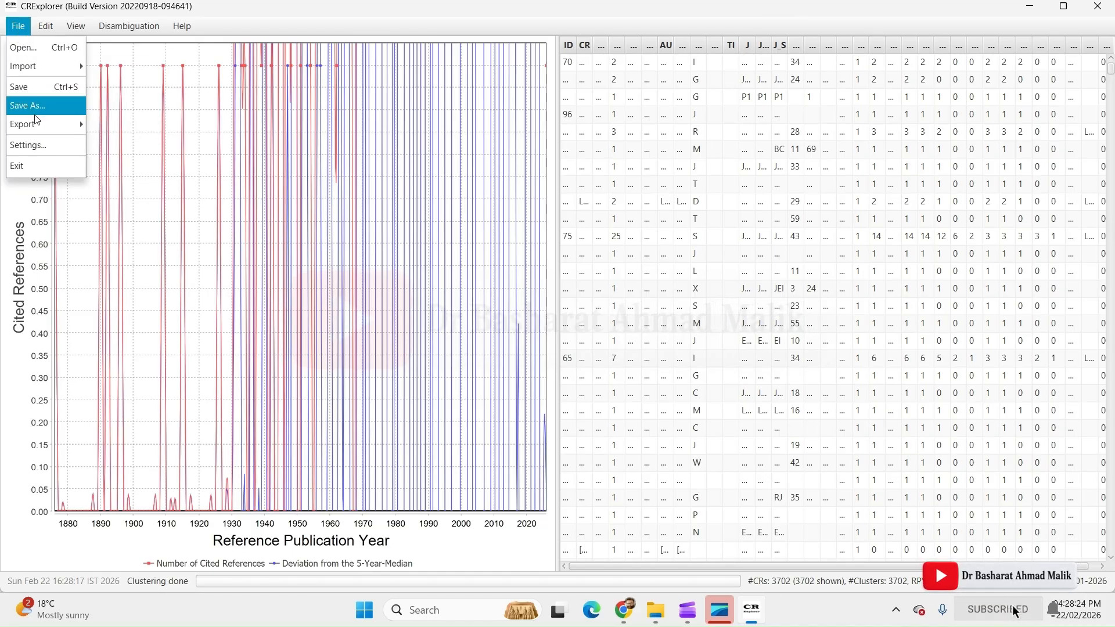
mouse_move(72, 131)
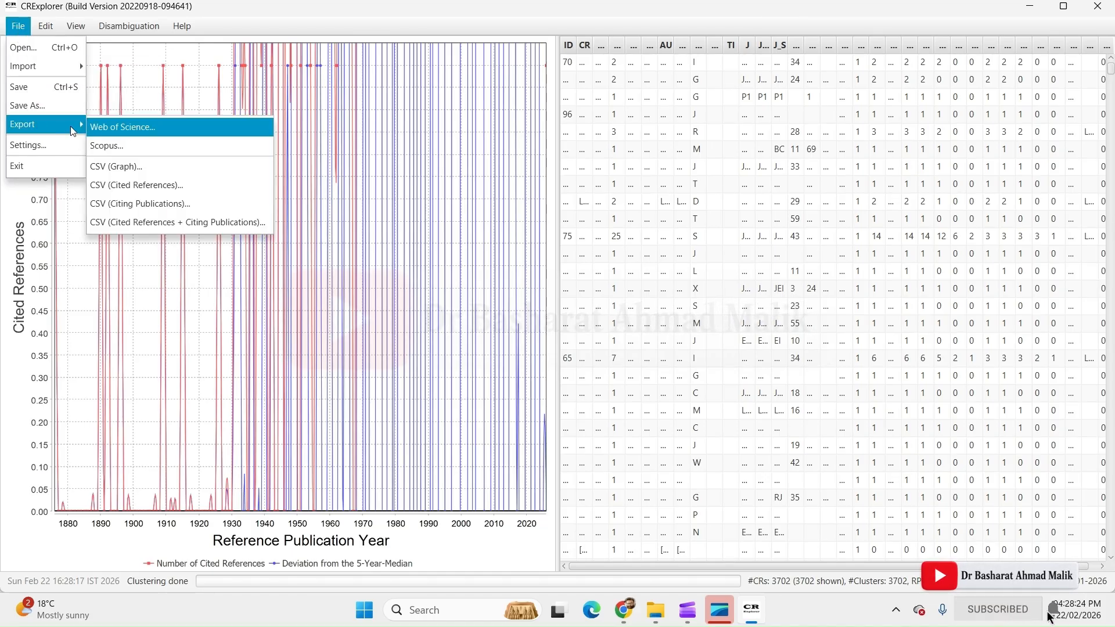
left_click(126, 148)
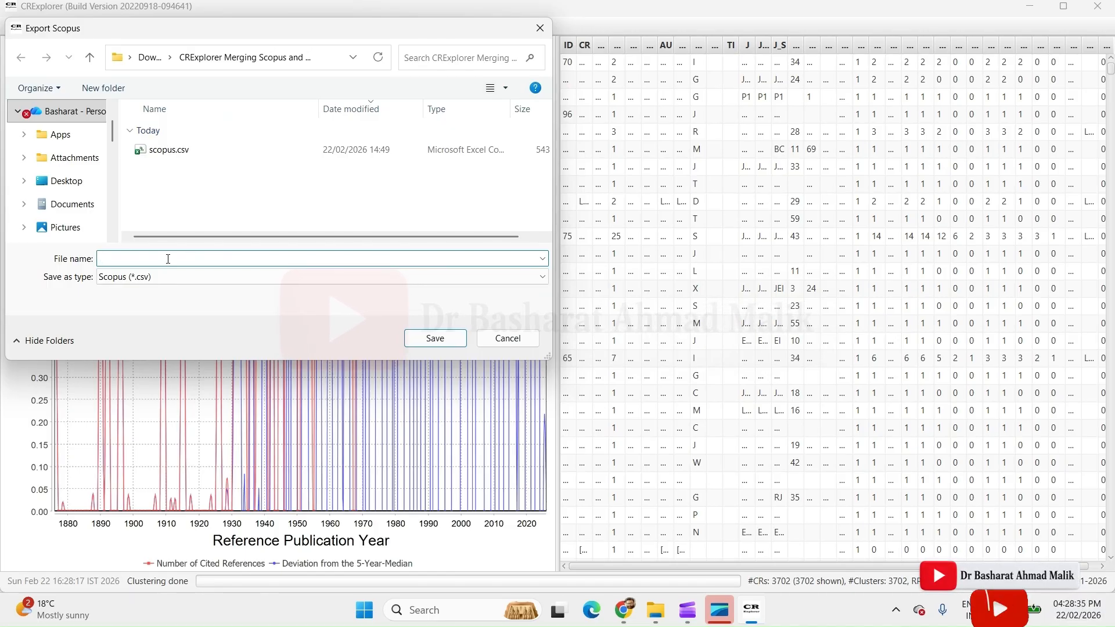
type("Exp")
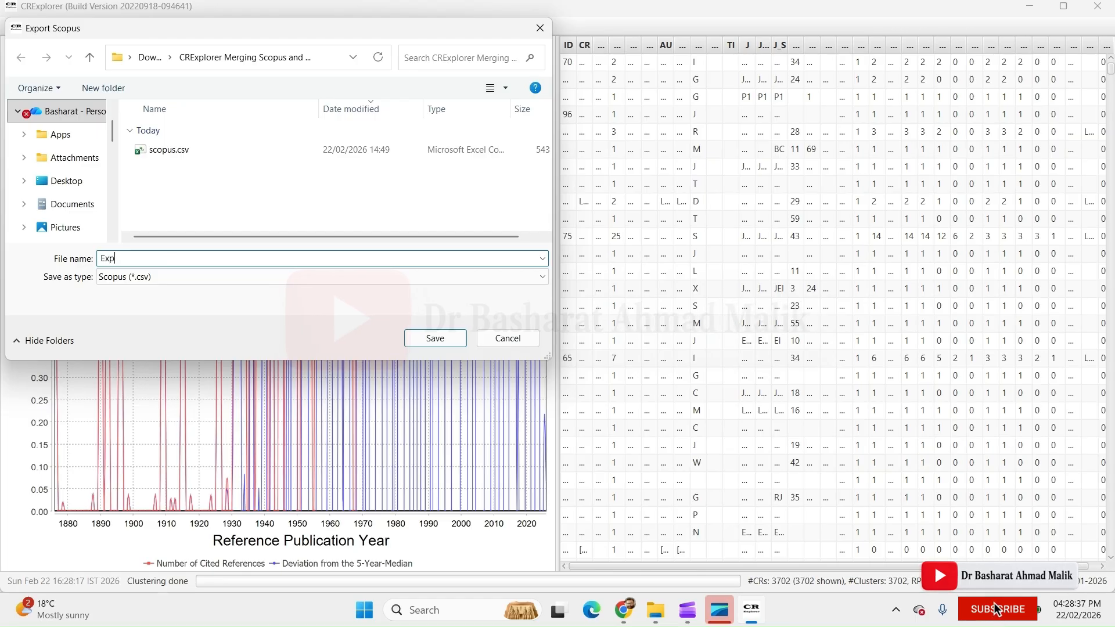
type("ort W")
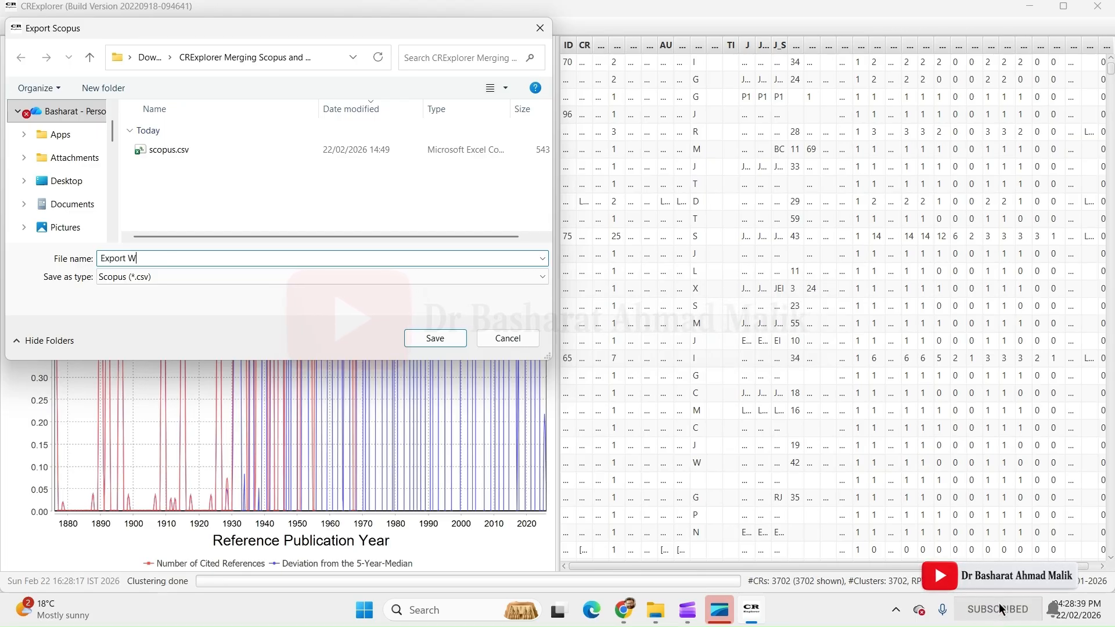
type("oS")
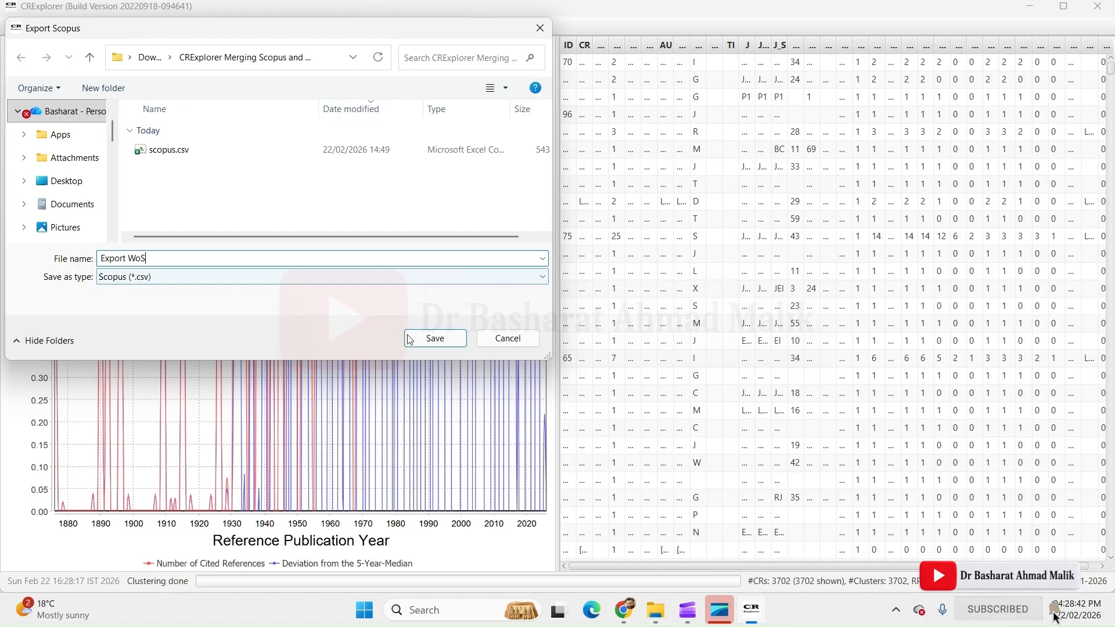
left_click(434, 338)
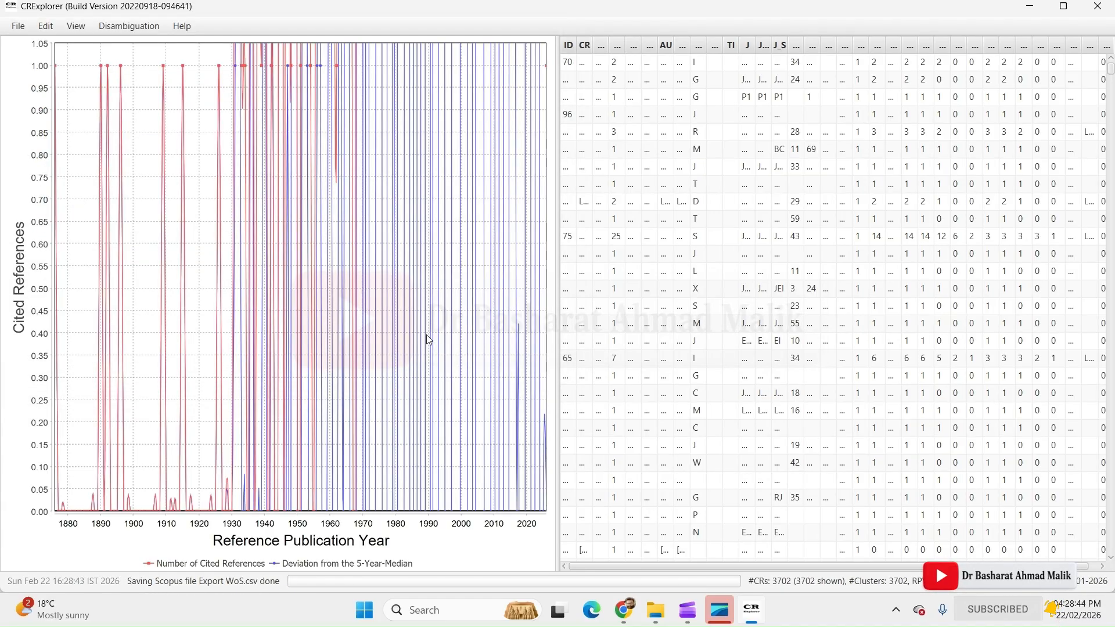
left_click(18, 26)
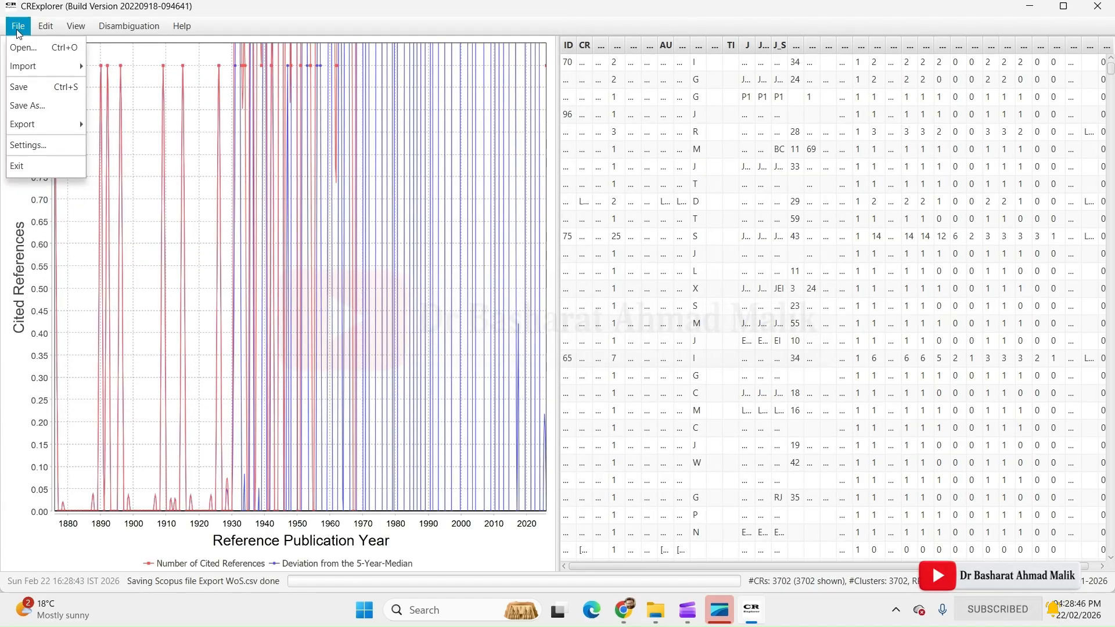
mouse_move(34, 68)
left_click(107, 87)
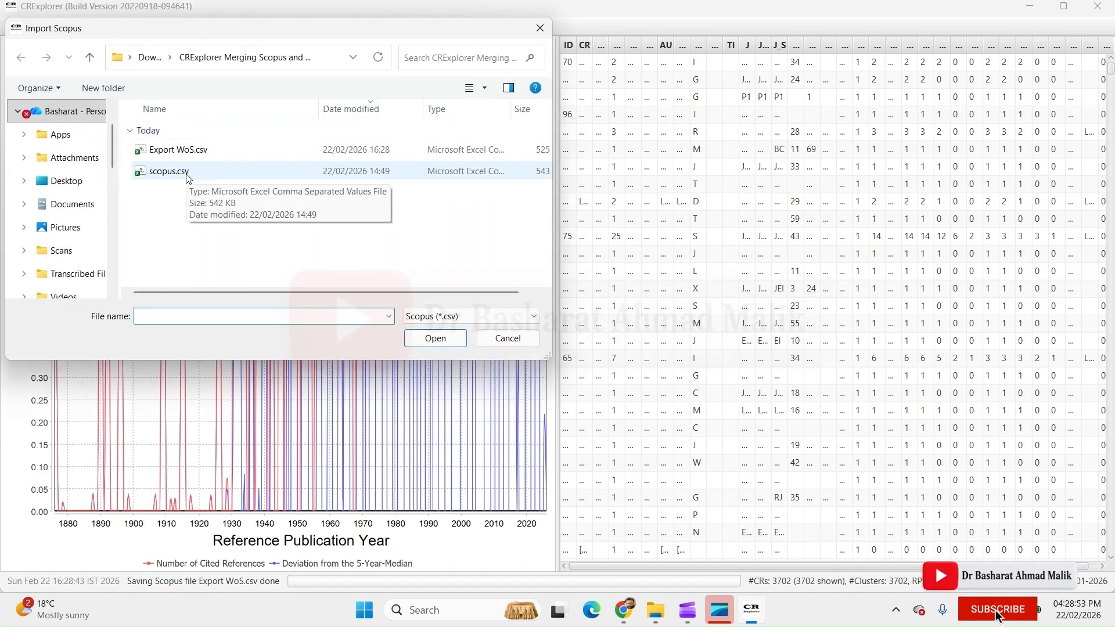
left_click(508, 338)
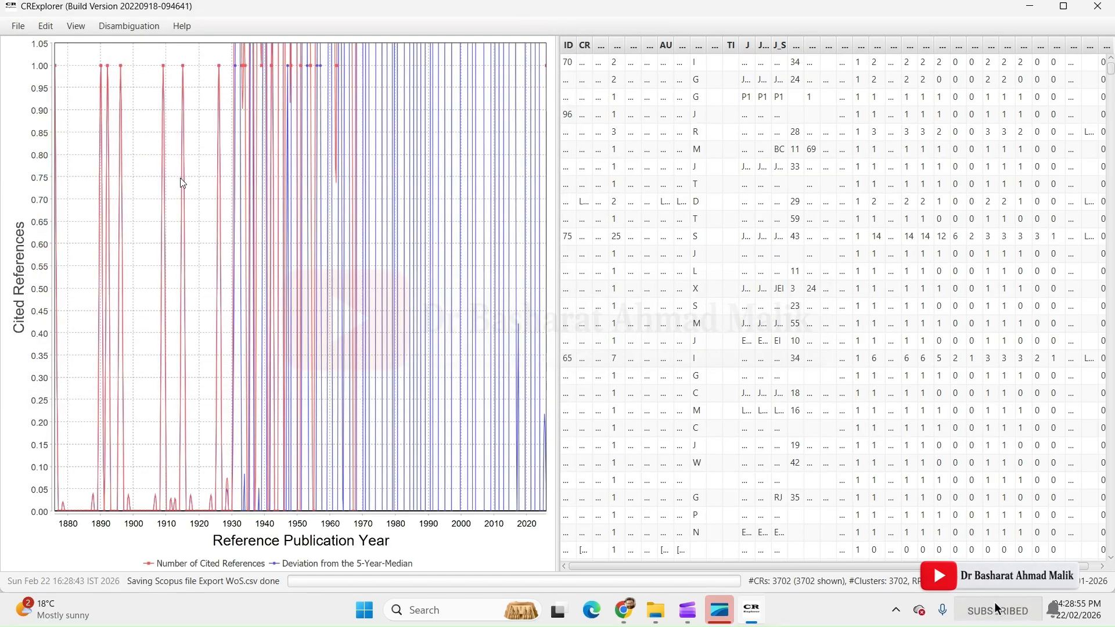
- Import Export WoS.csv and scopus.csv together as Scopus files, without sampling and with the default year restrictions
left_click(18, 26)
mouse_move(51, 69)
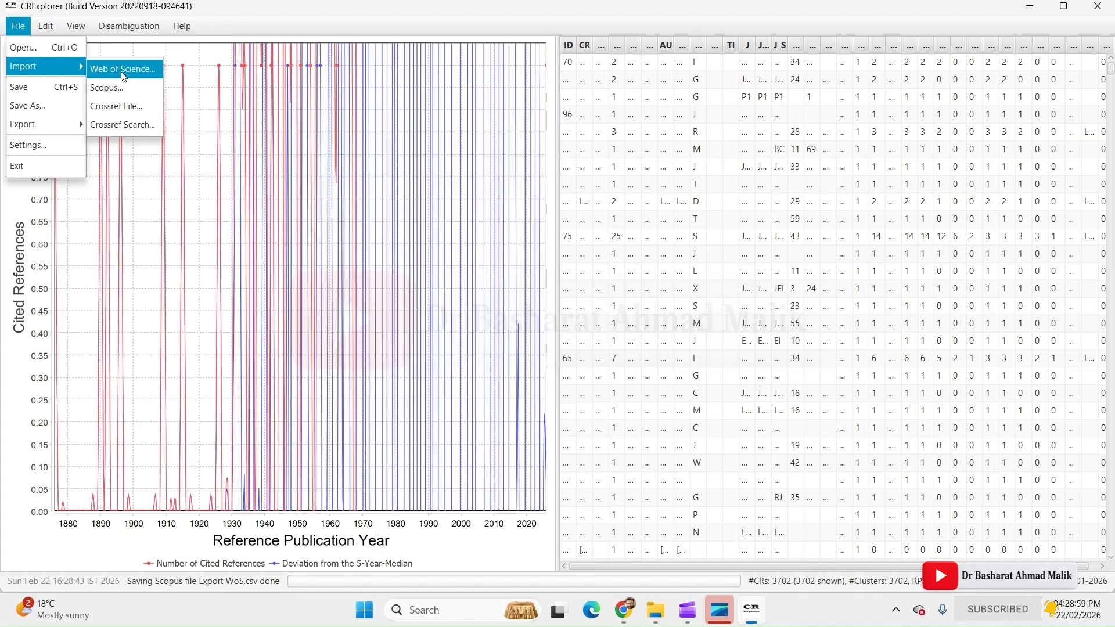
left_click(121, 89)
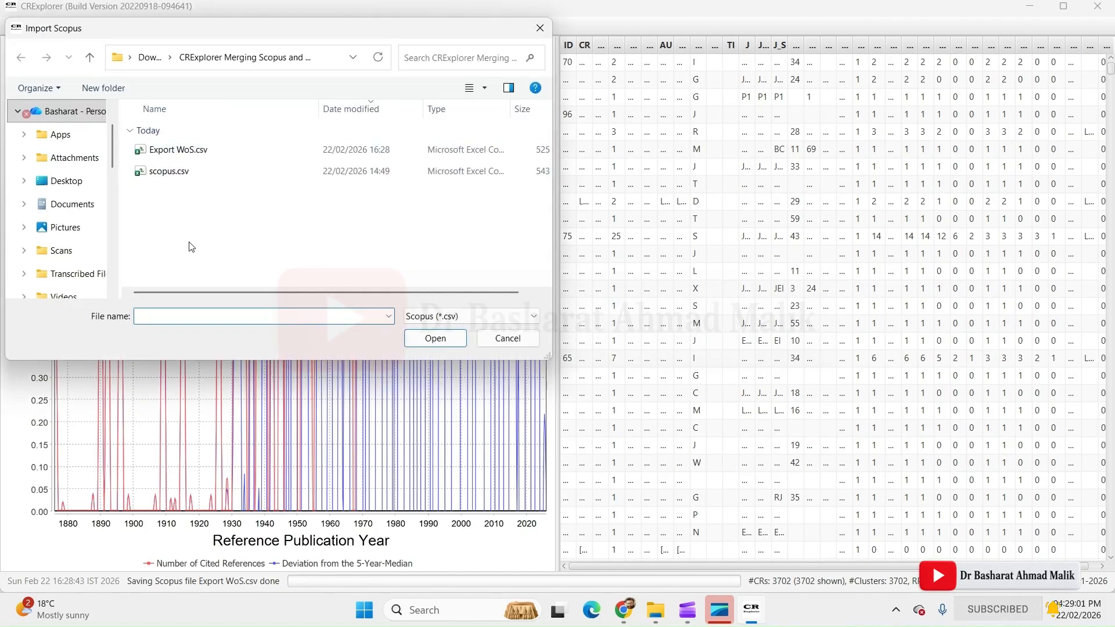
left_click(174, 171)
left_click(175, 149, "shift")
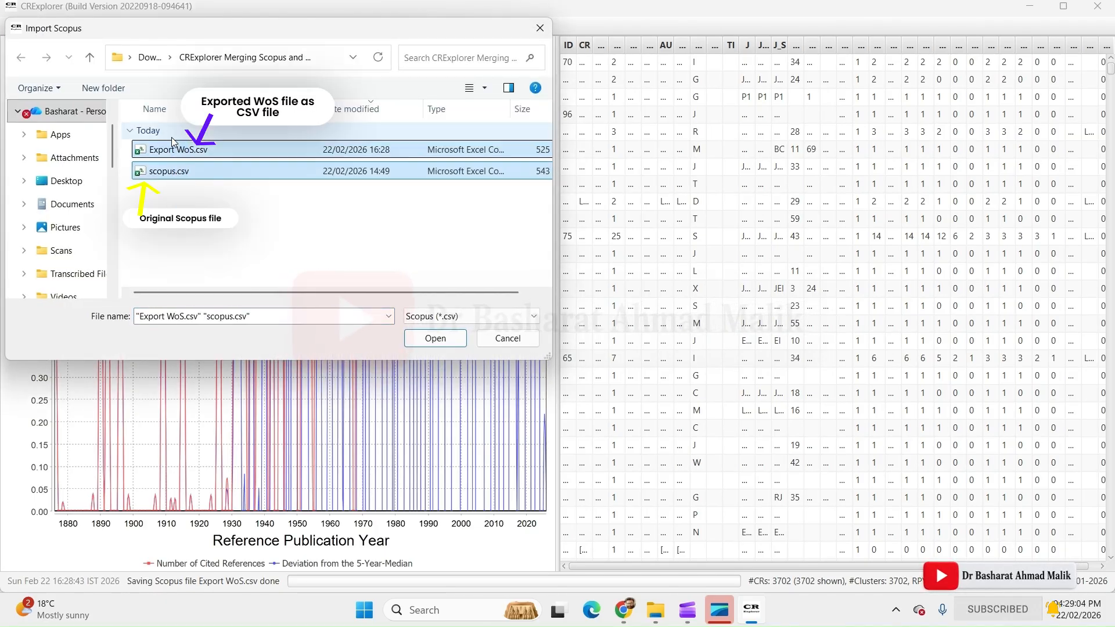
left_click(445, 338)
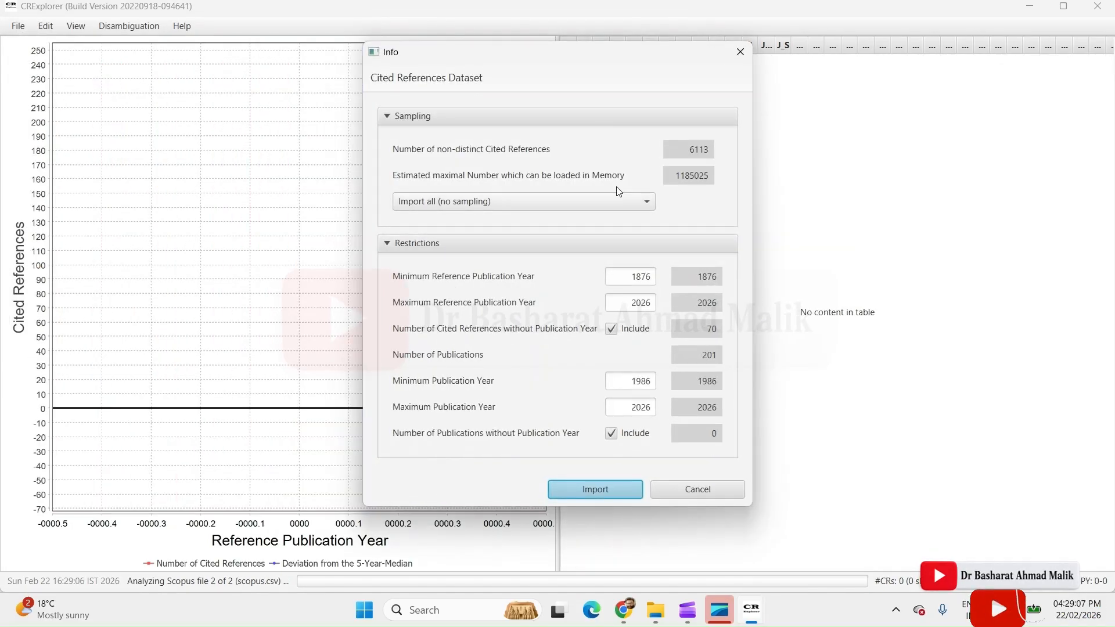
left_click(607, 488)
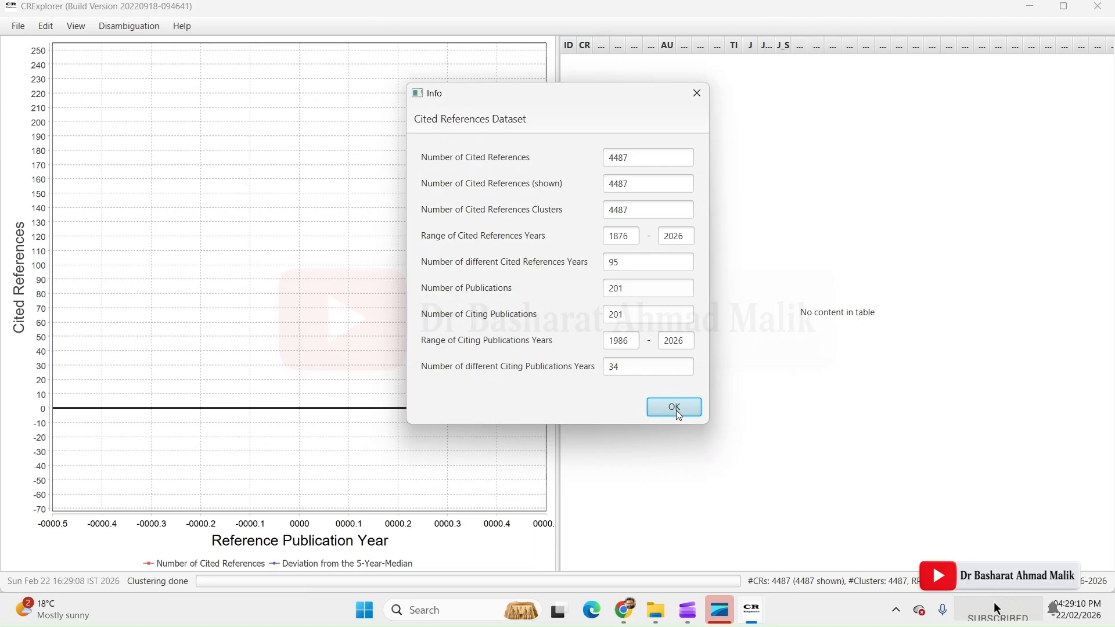
left_click(674, 407)
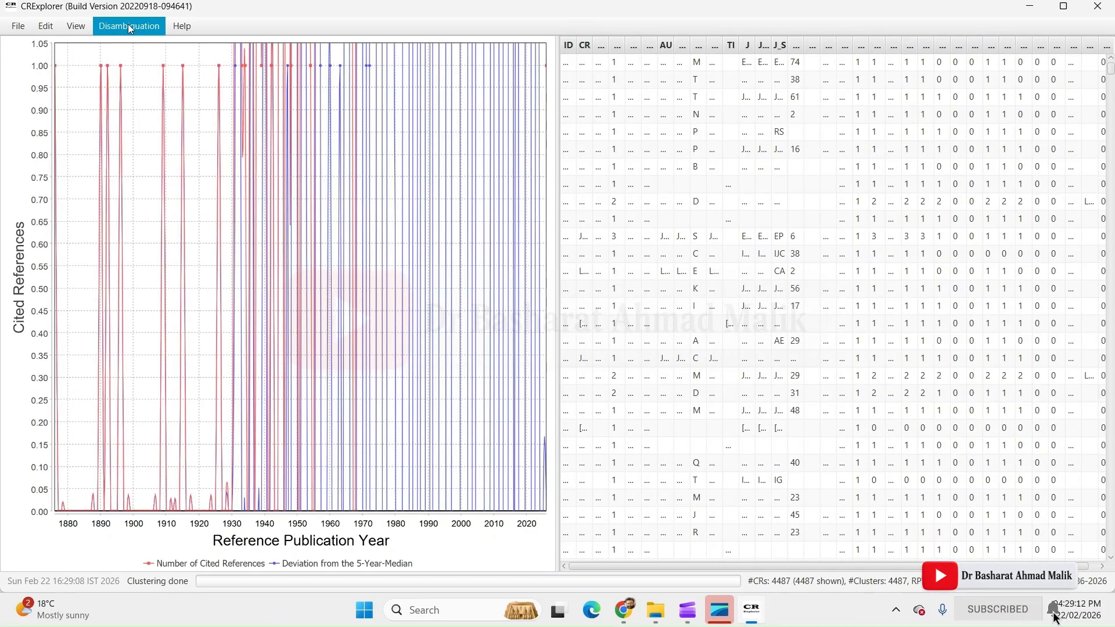
- Cluster equivalent cited references, with both Volume and Page included in the matching criteria
left_click(130, 27)
left_click(144, 47)
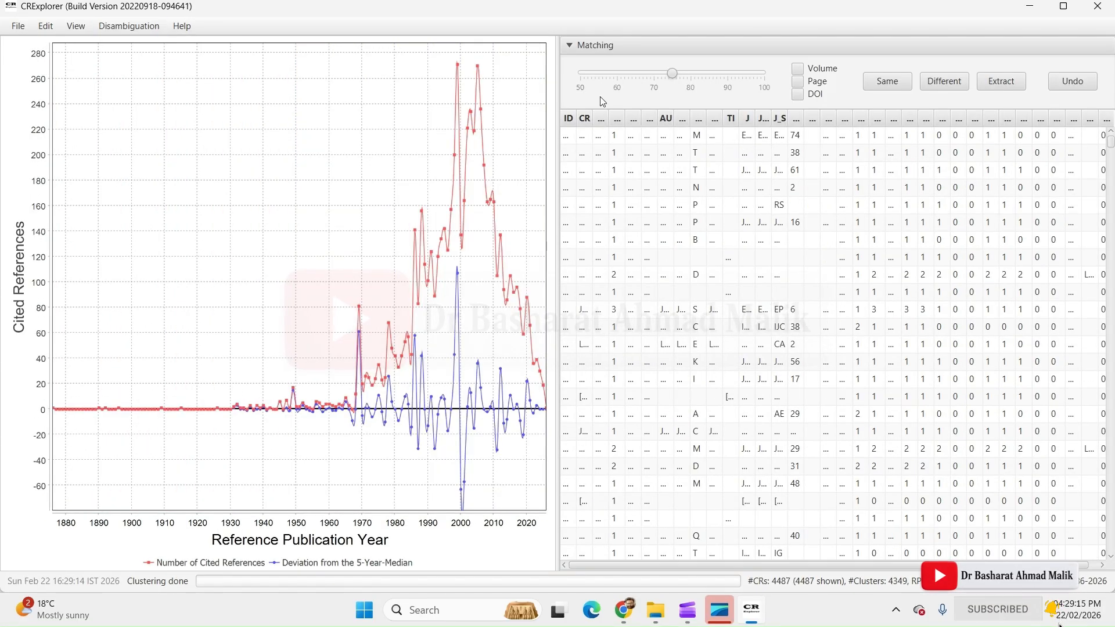
left_click(798, 70)
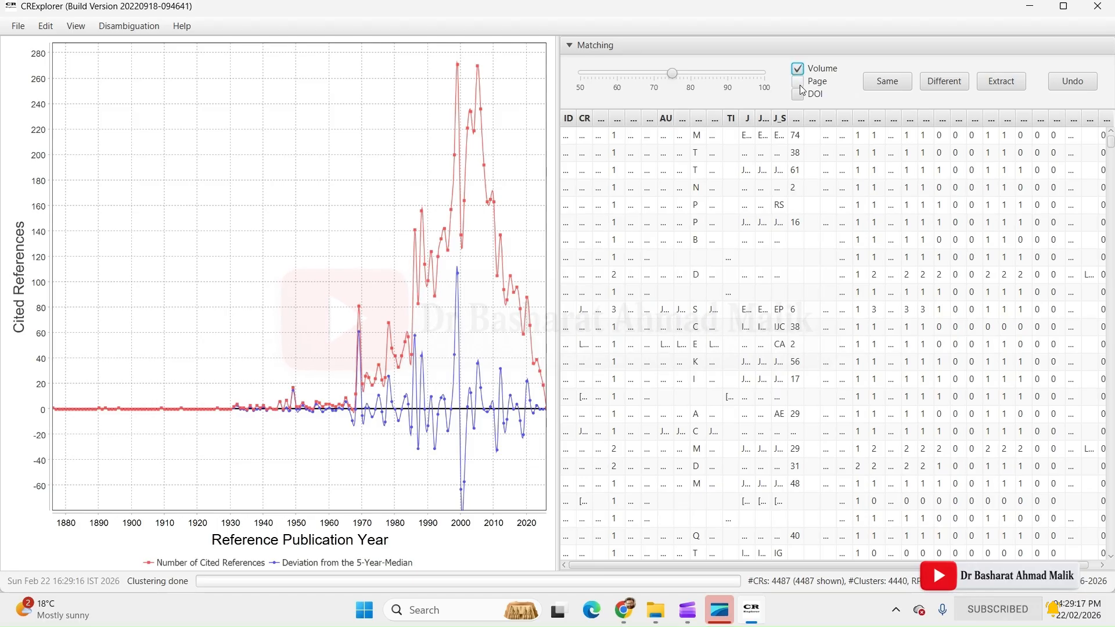
left_click(799, 82)
- Try to merge the clustered cited references
left_click(149, 26)
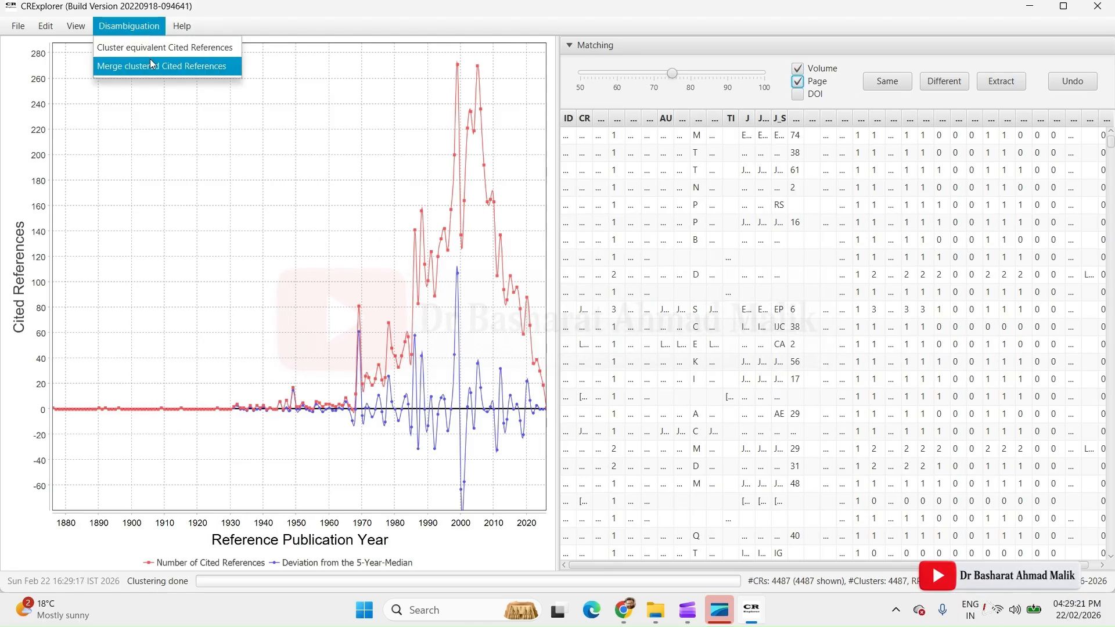
left_click(151, 61)
left_click(661, 271)
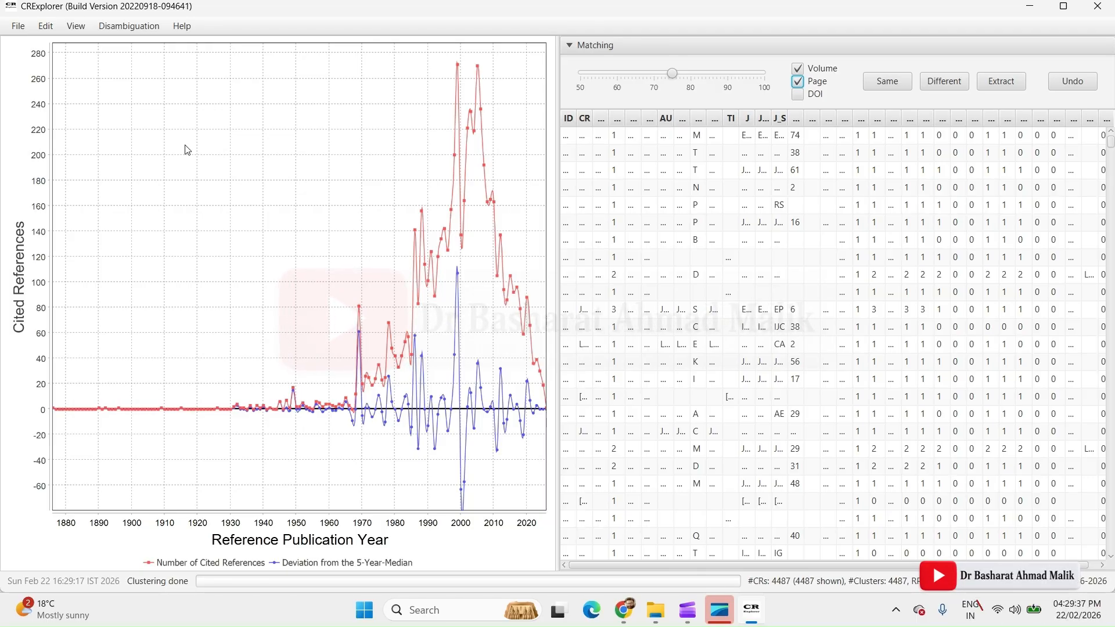
- Export the combined dataset in Scopus CSV format under the file name Duplicate Removal
left_click(14, 30)
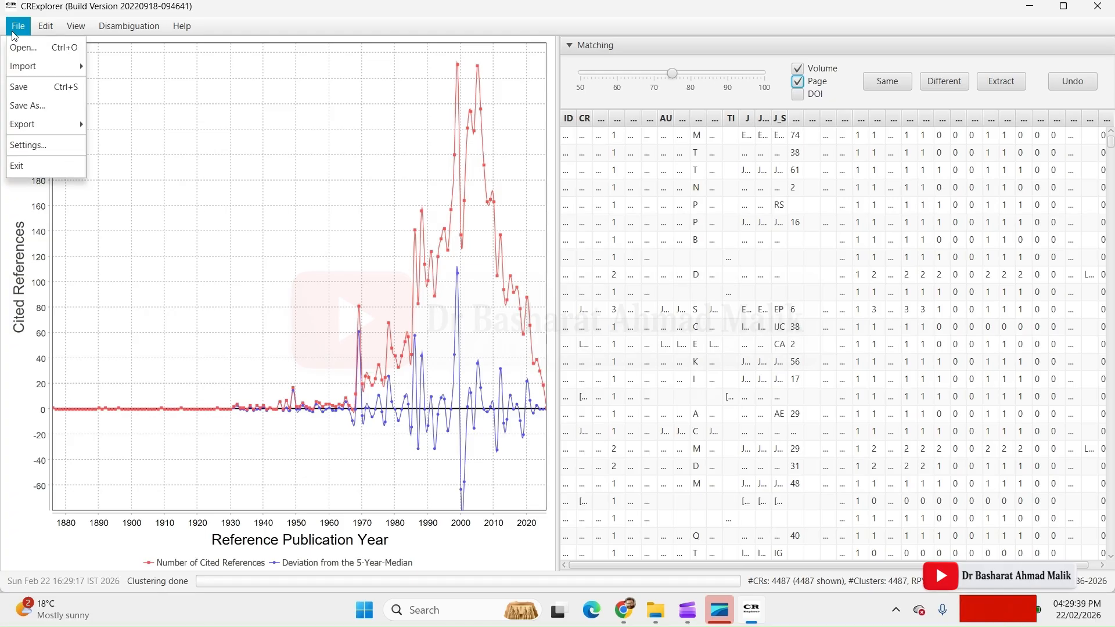
mouse_move(49, 127)
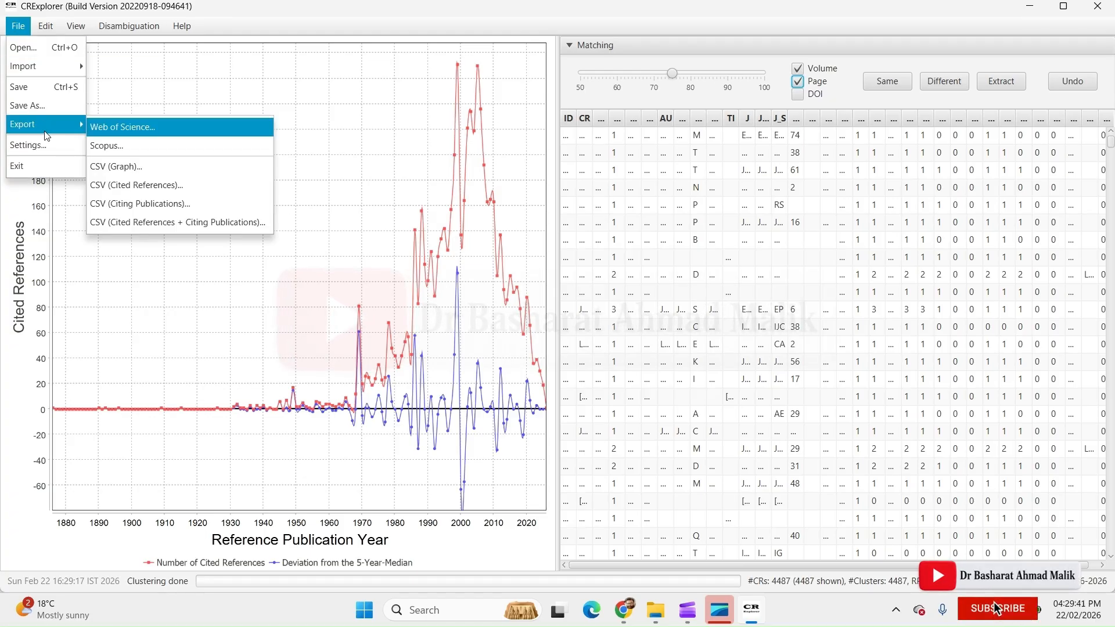
left_click(131, 145)
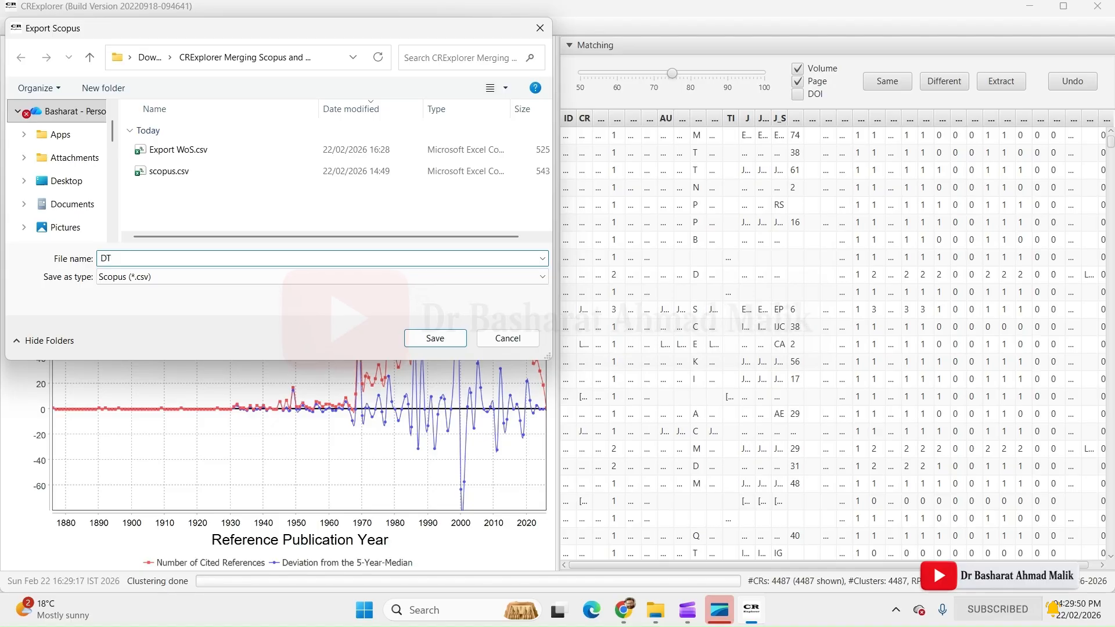
key("BackSpace")
key("BackSpace")
type("p")
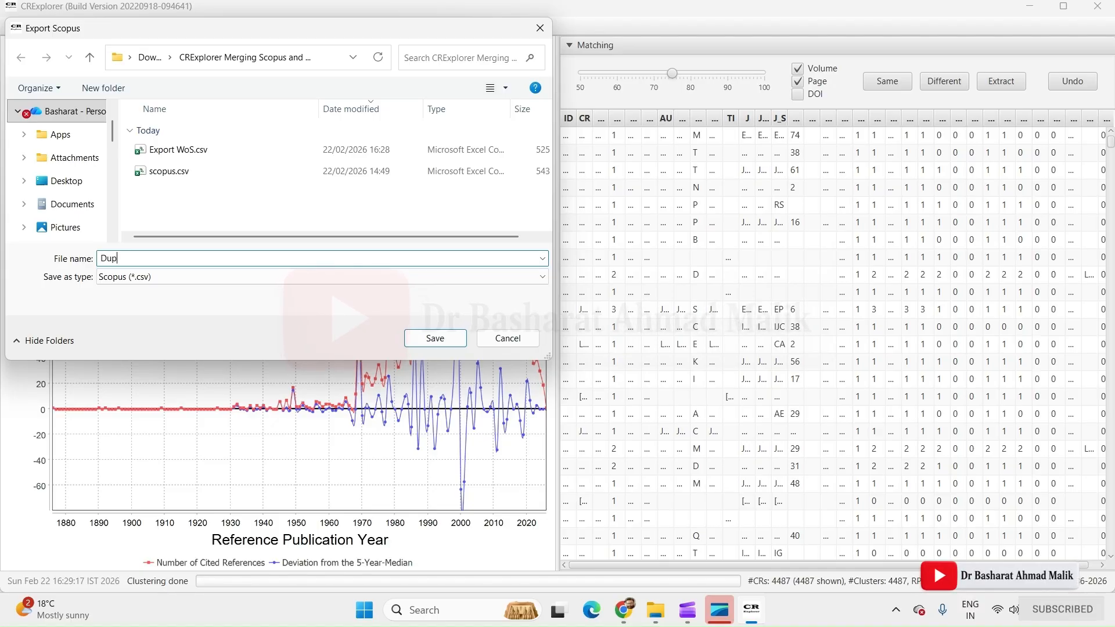
type("licate Rem")
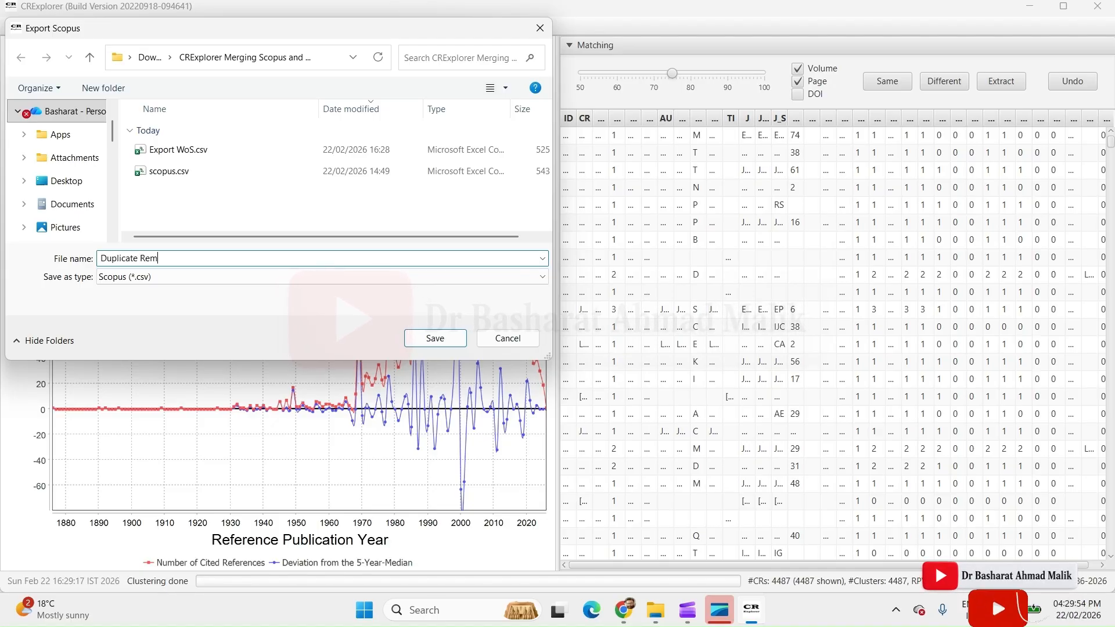
type("oval")
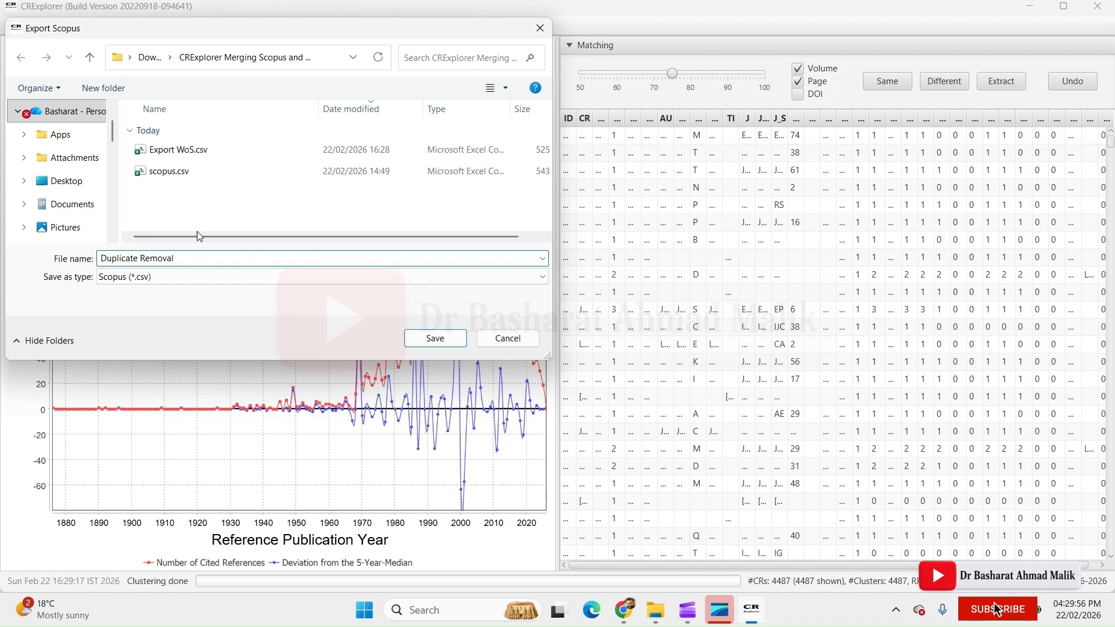
left_click(448, 337)
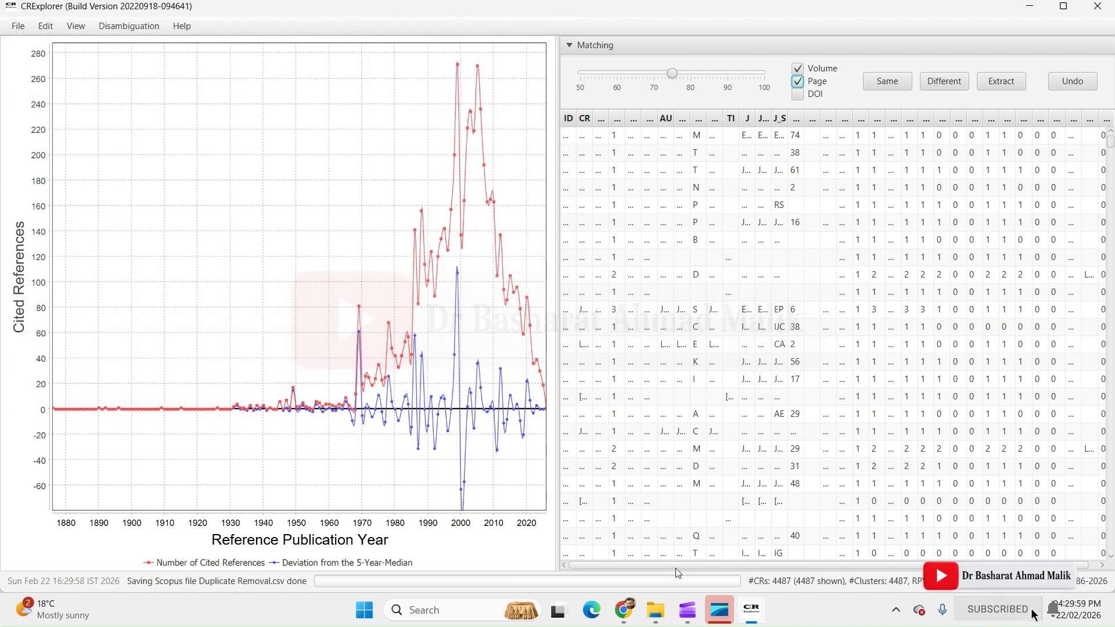
- Switch to File Explorer and open Duplicate Removal.csv from the CRExplorer Merging Scopus and WoS Data folder in Excel
left_click(655, 610)
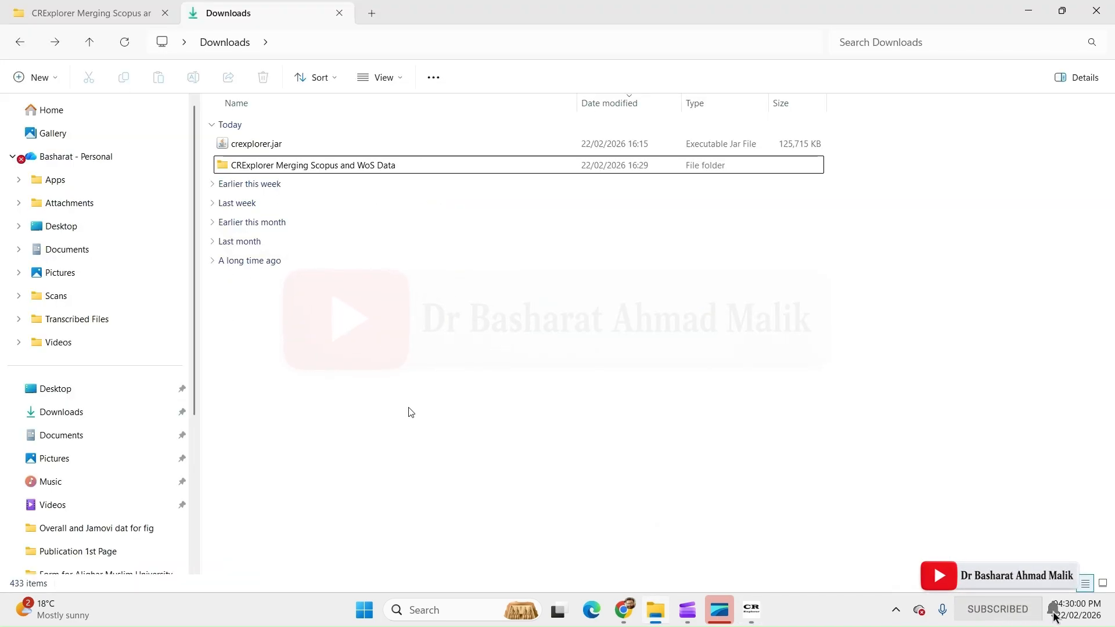
double_click(314, 167)
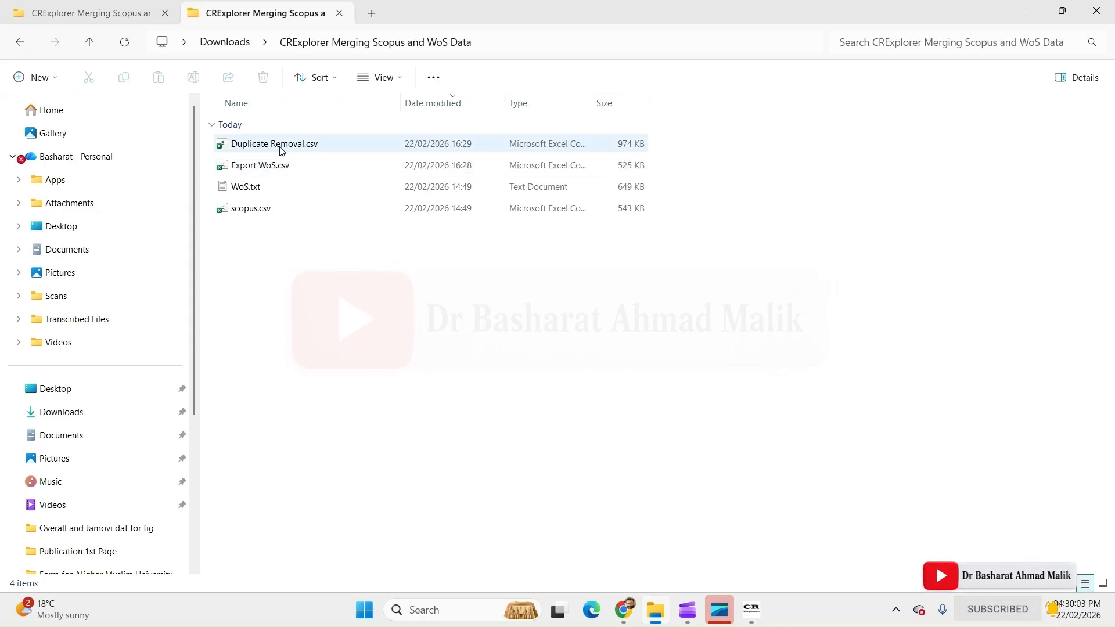
double_click(282, 145)
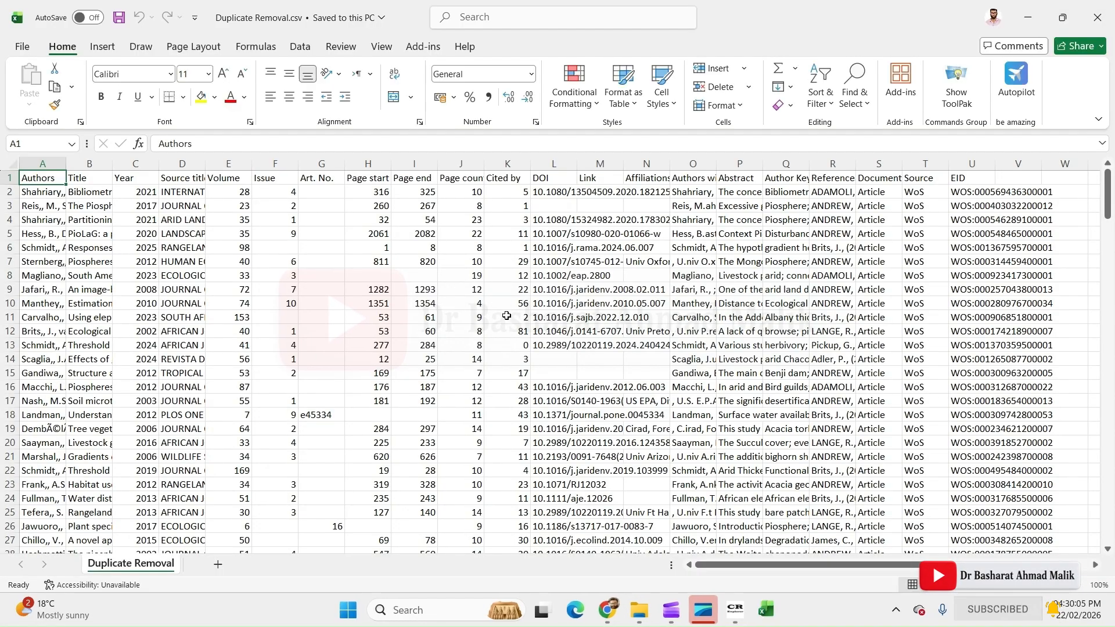
- Remove duplicate records by comparing only the Title column, and save the CSV file before closing it
left_click(100, 192)
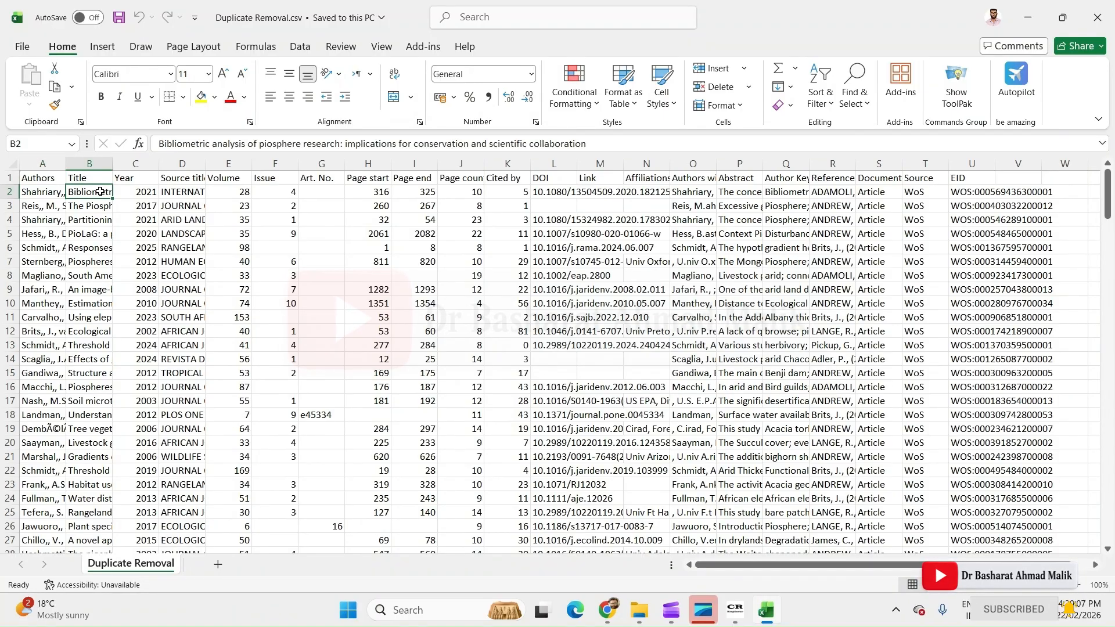
left_click(93, 177)
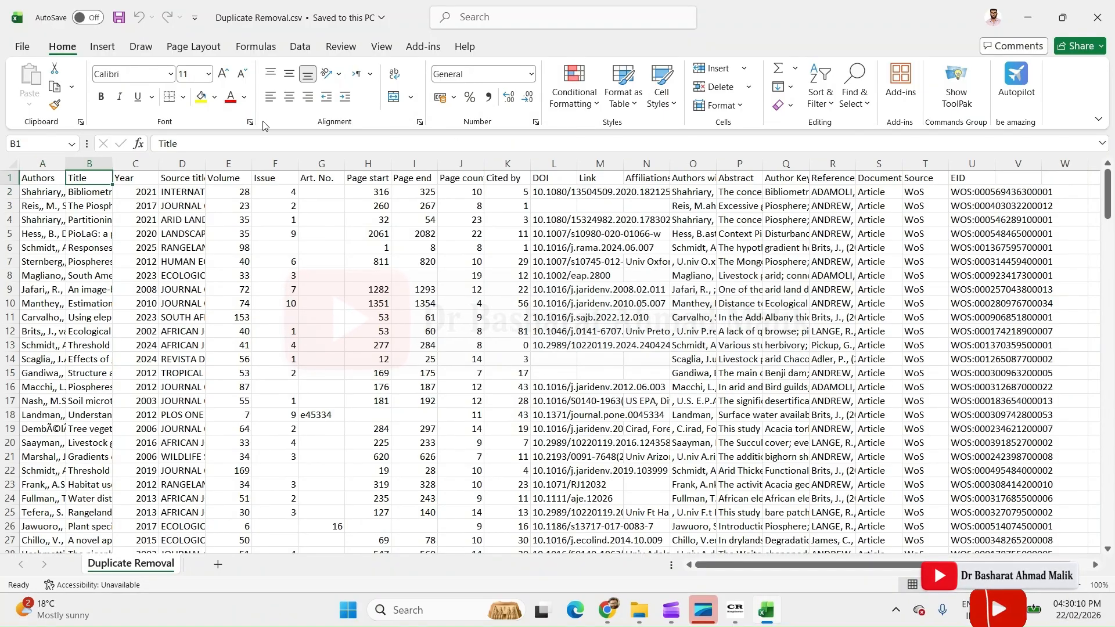
left_click(300, 48)
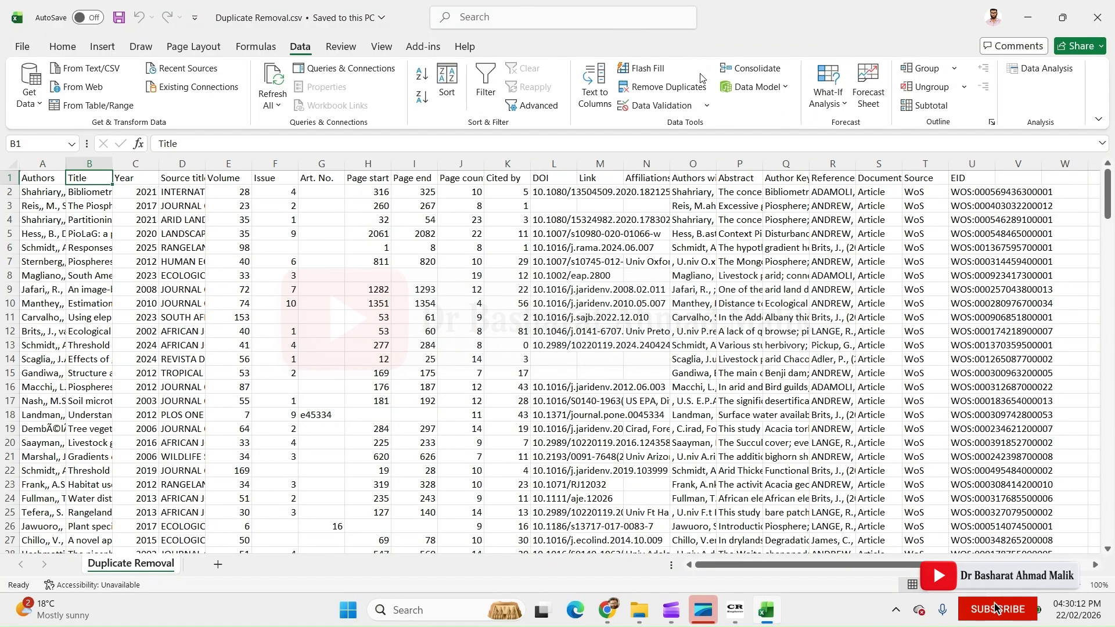
left_click(668, 88)
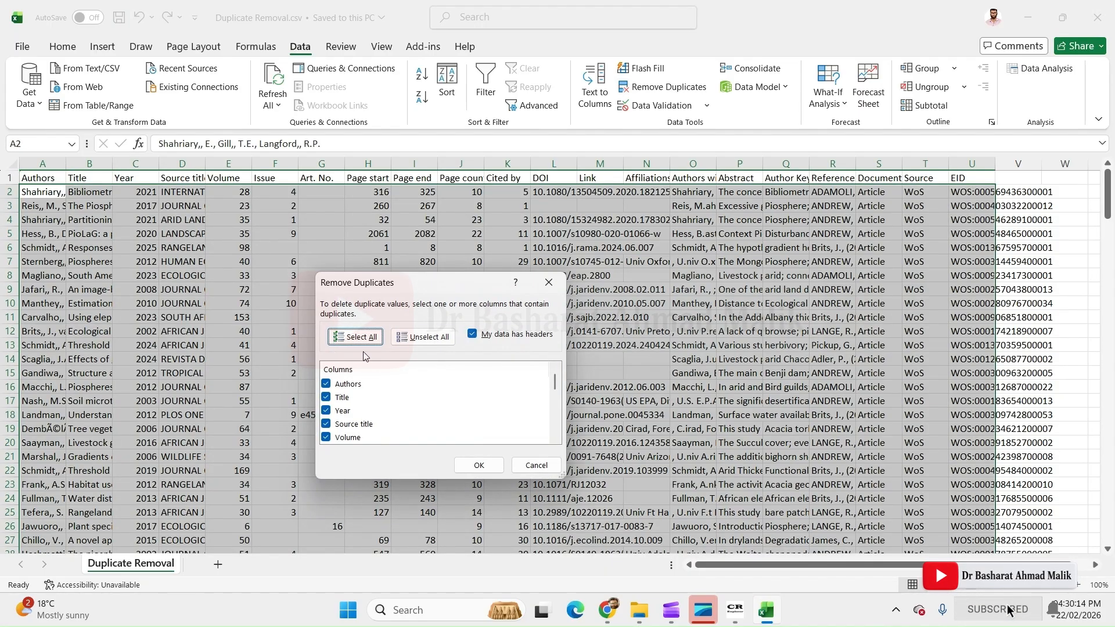
left_click(423, 336)
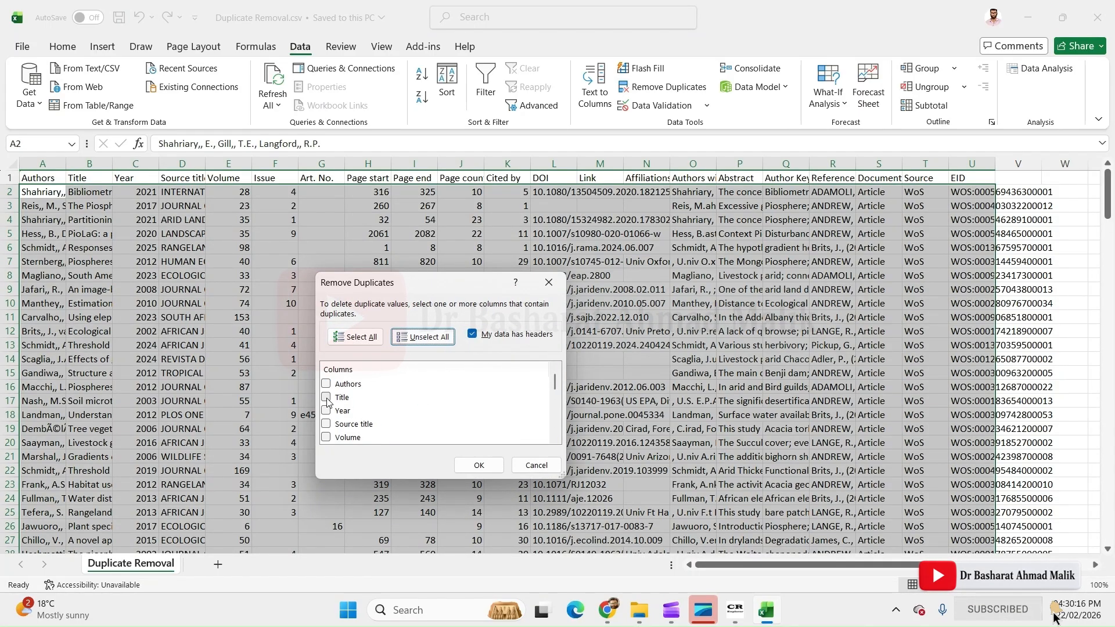
left_click(326, 397)
left_click(478, 465)
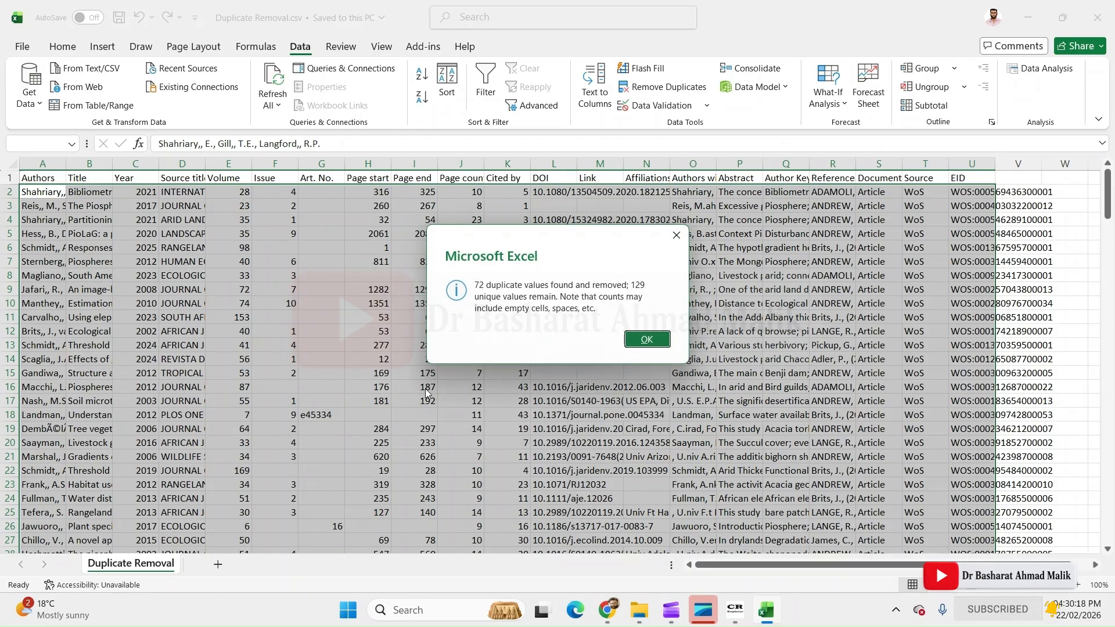
left_click(646, 339)
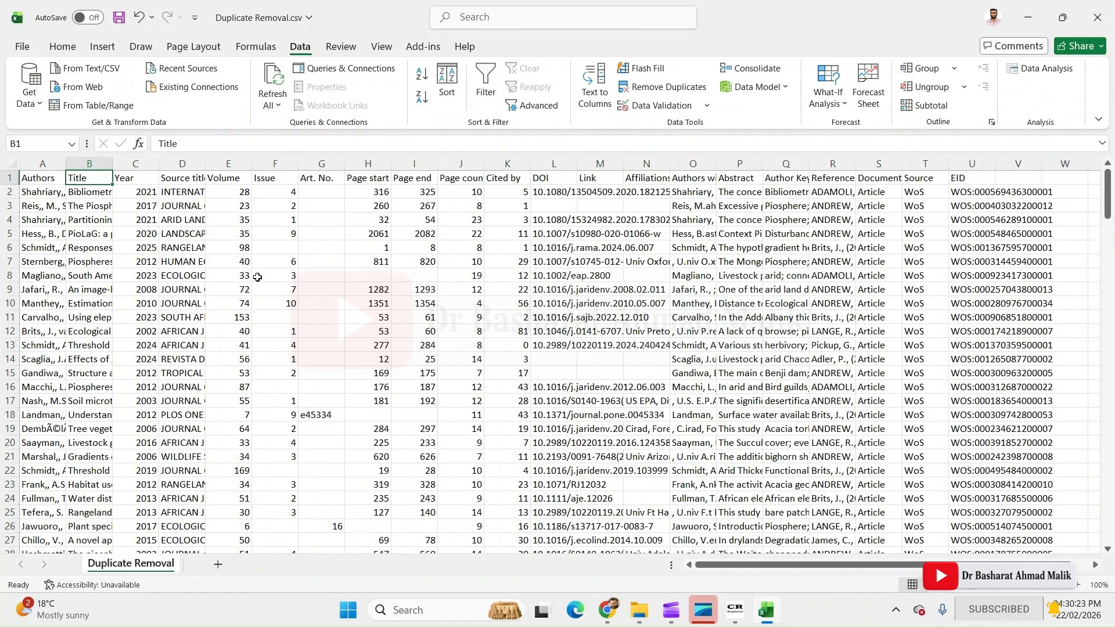
key("ctrl+s")
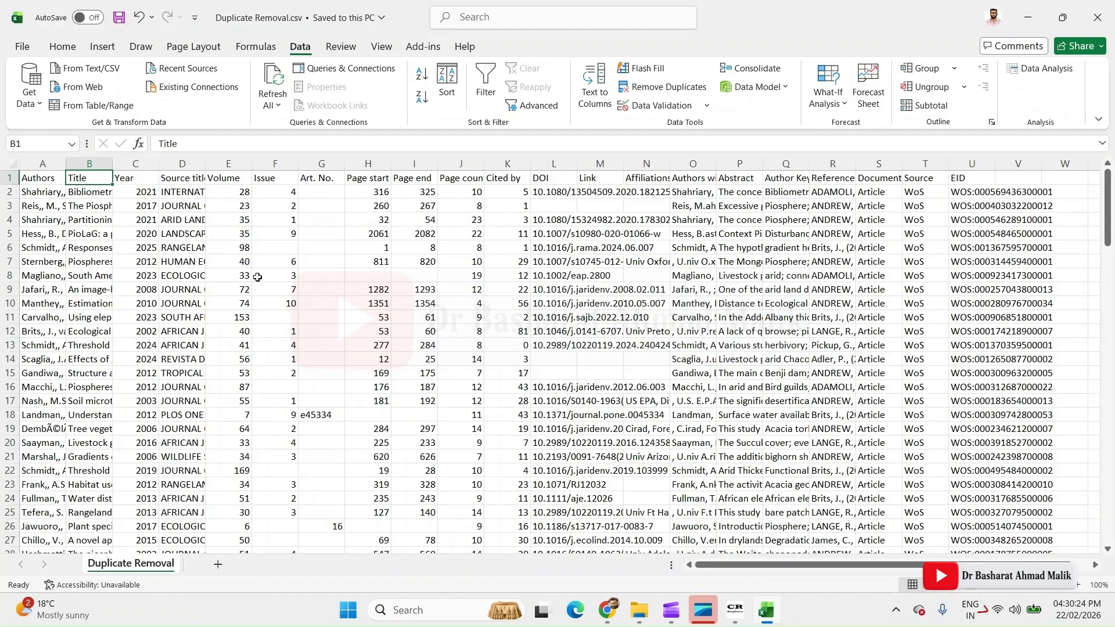
left_click(1094, 16)
- Switch to CRExplorer and import the Scopus file Duplicate Removal.csv without sampling
left_click(751, 610)
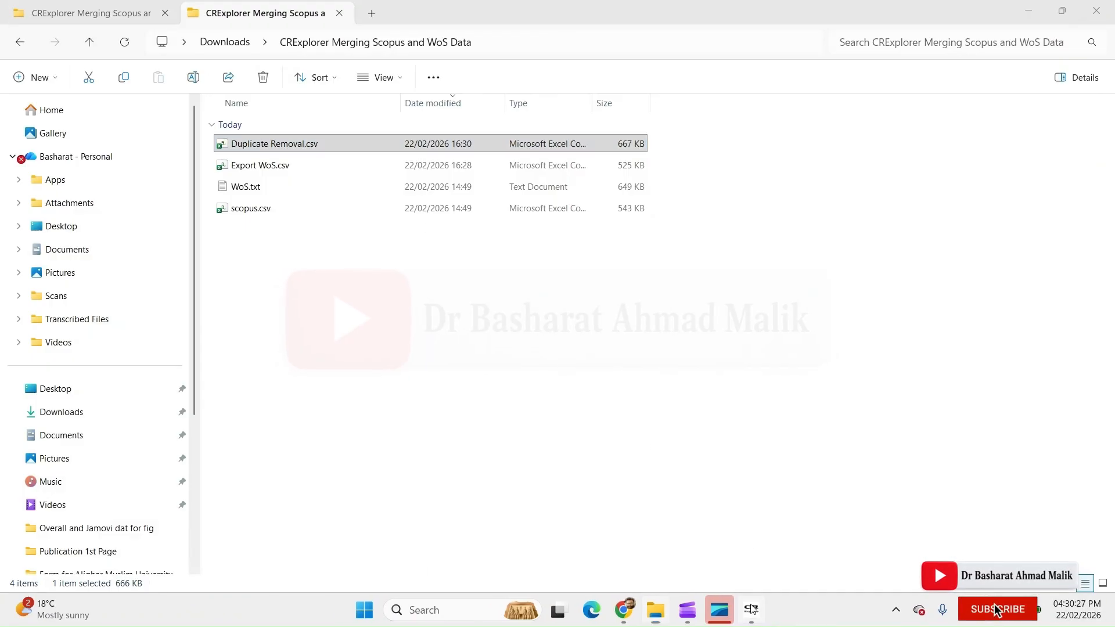
left_click(18, 26)
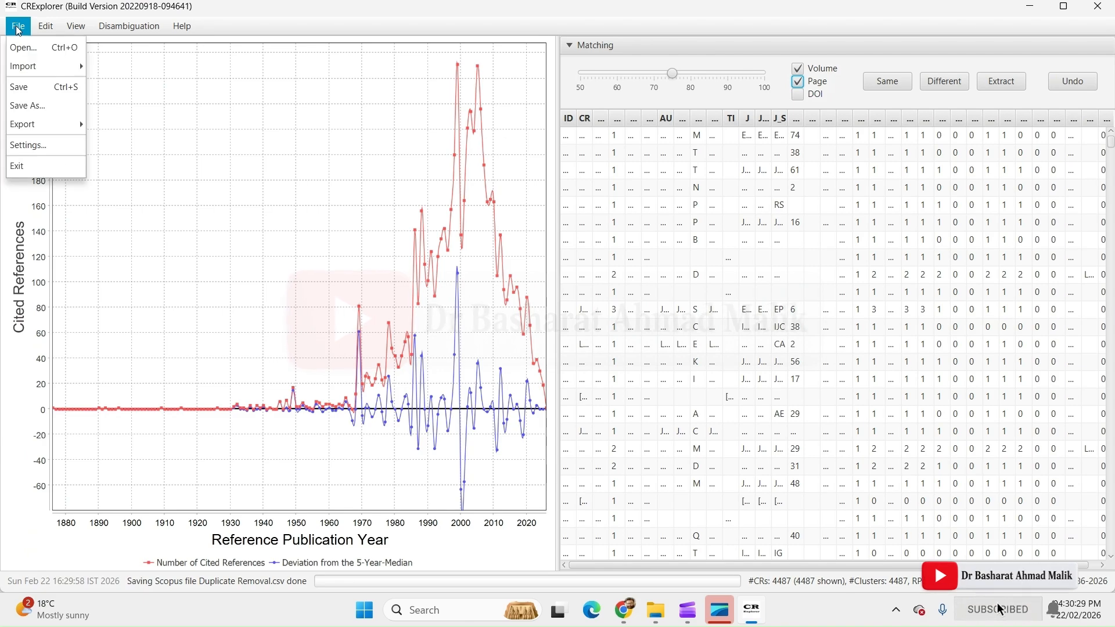
mouse_move(40, 69)
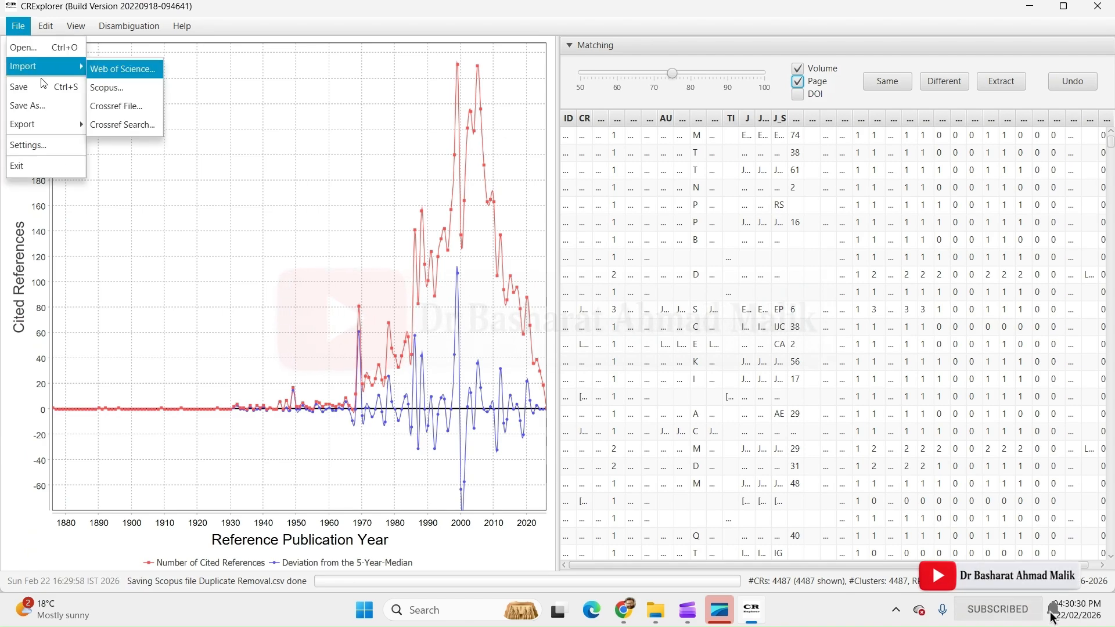
left_click(123, 88)
double_click(204, 150)
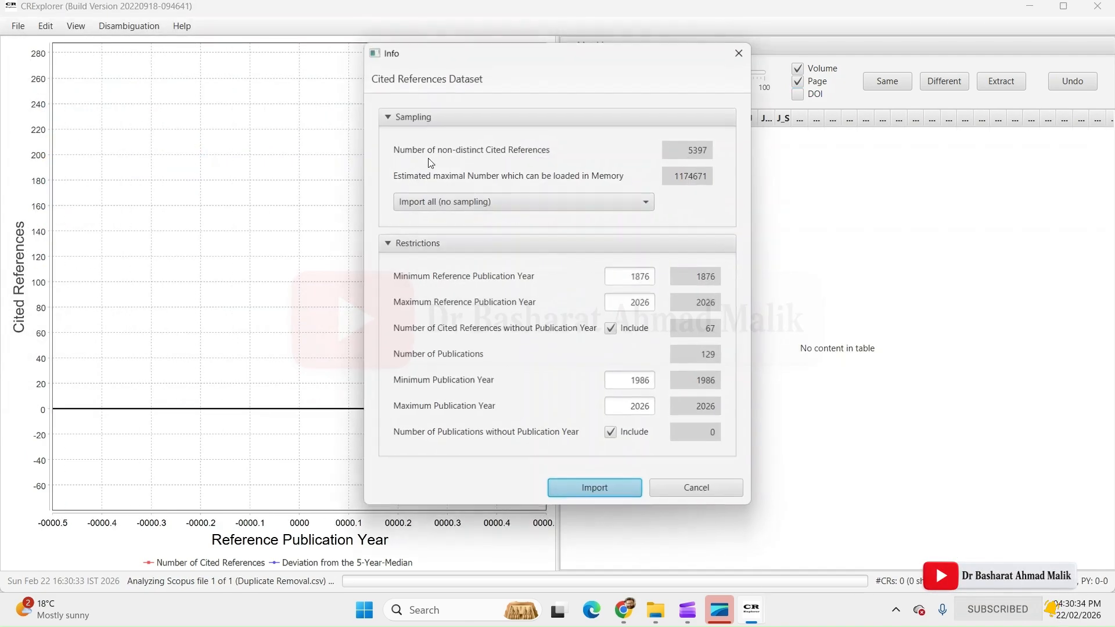
left_click(603, 489)
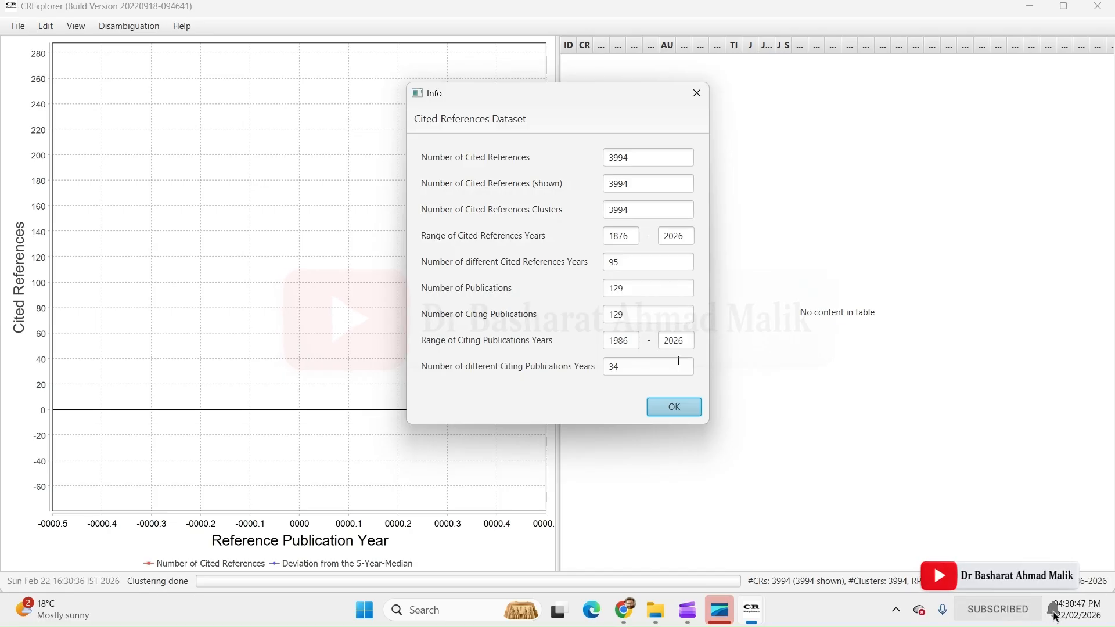
left_click(674, 408)
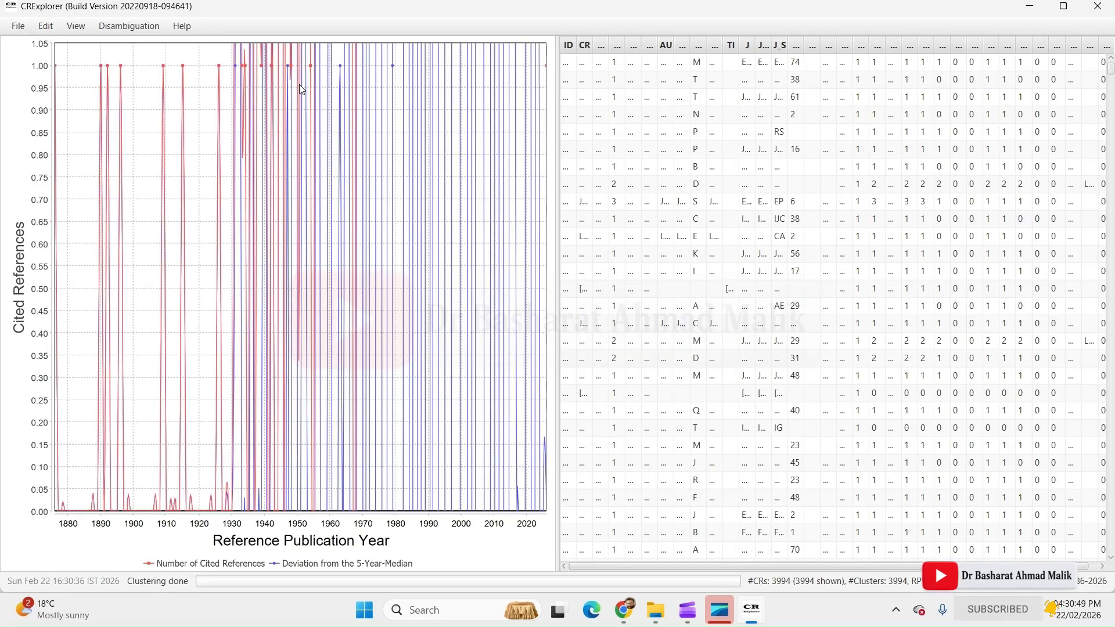
- Cluster the equivalent cited references of the imported Duplicate Removal dataset
left_click(129, 26)
left_click(137, 54)
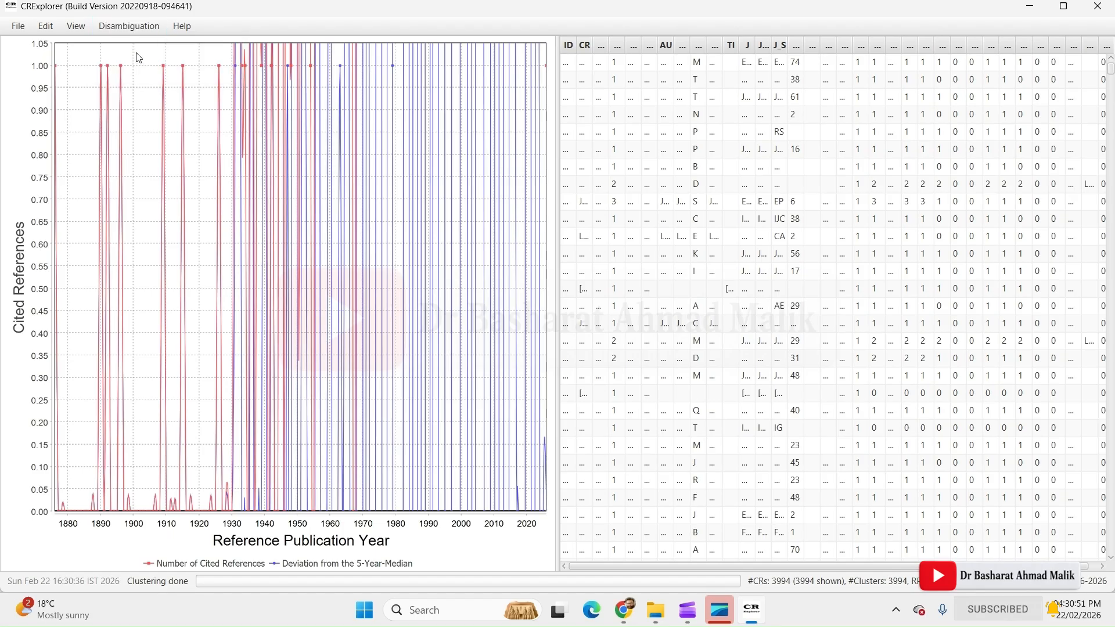
left_click(131, 26)
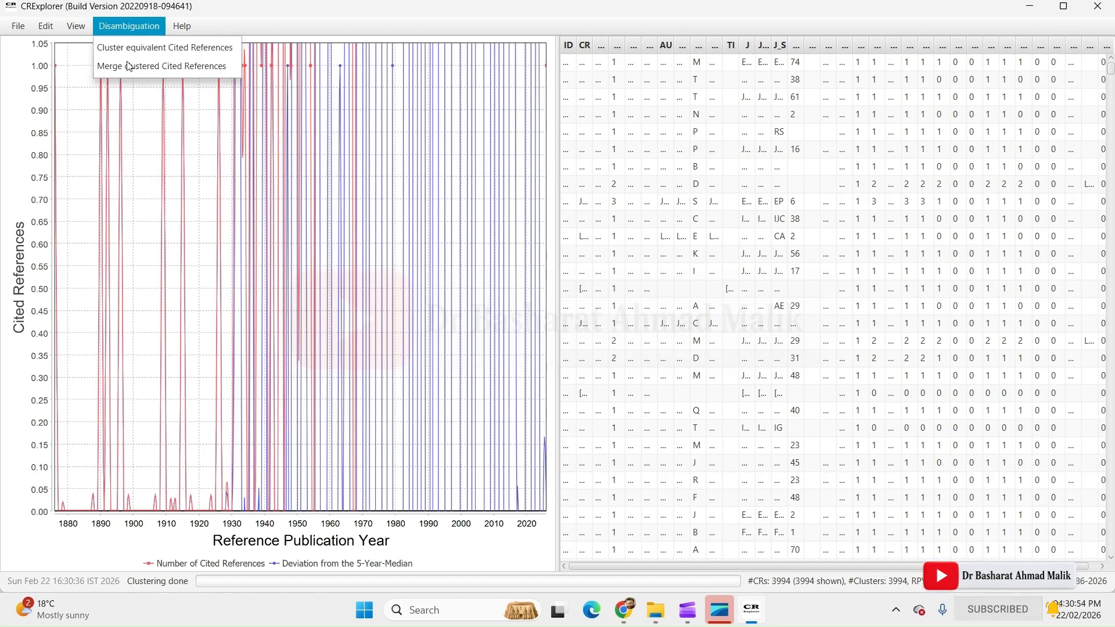
left_click(129, 54)
left_click(125, 31)
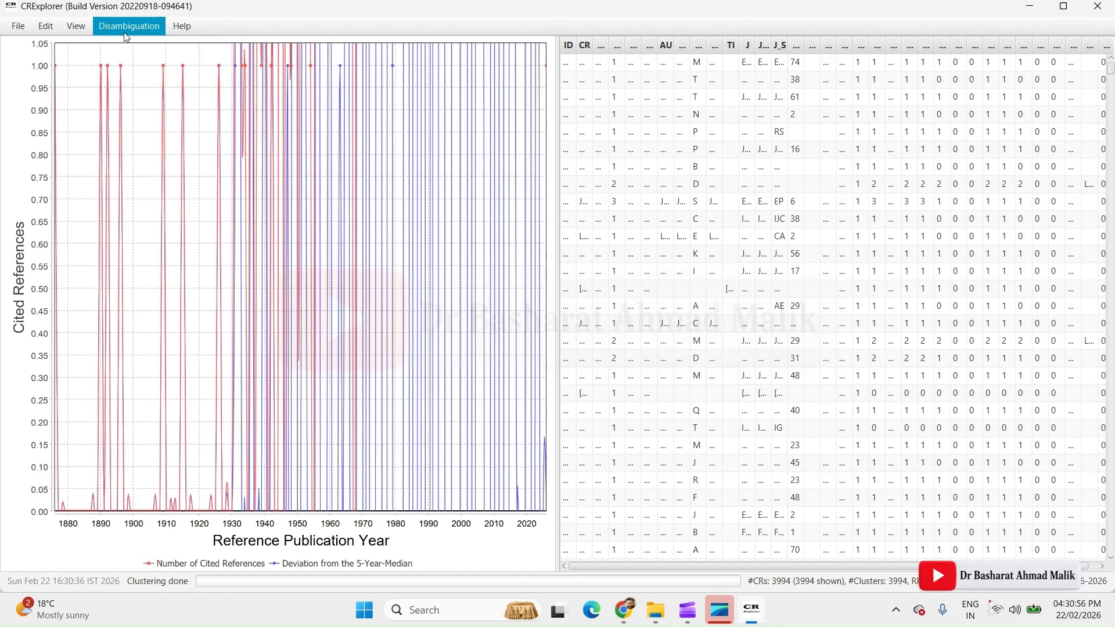
left_click(131, 46)
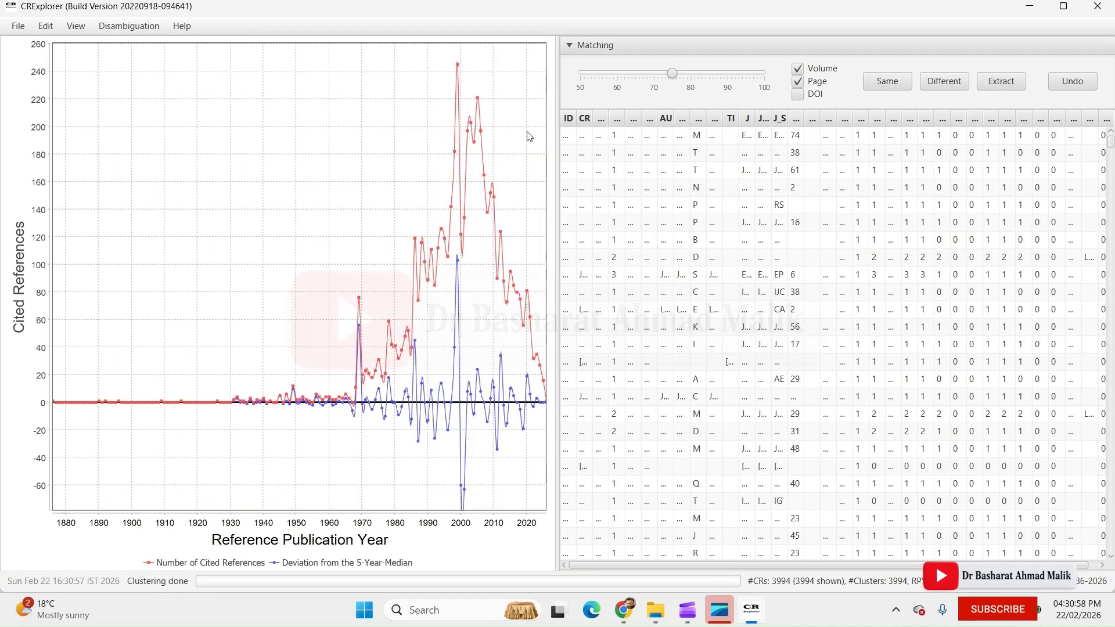
left_click(145, 26)
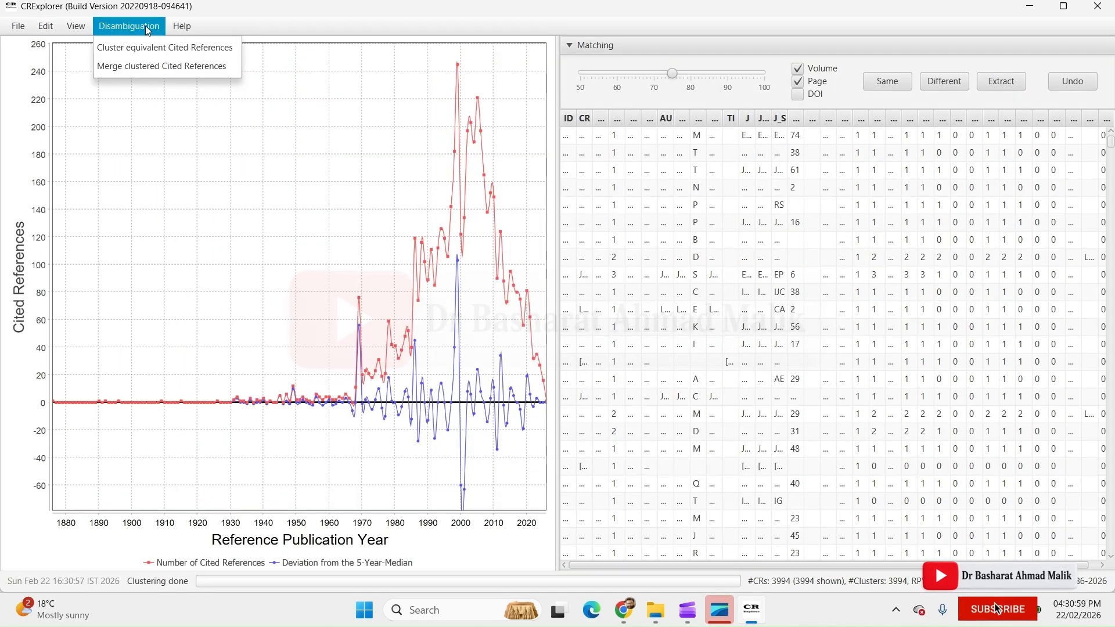
left_click(468, 28)
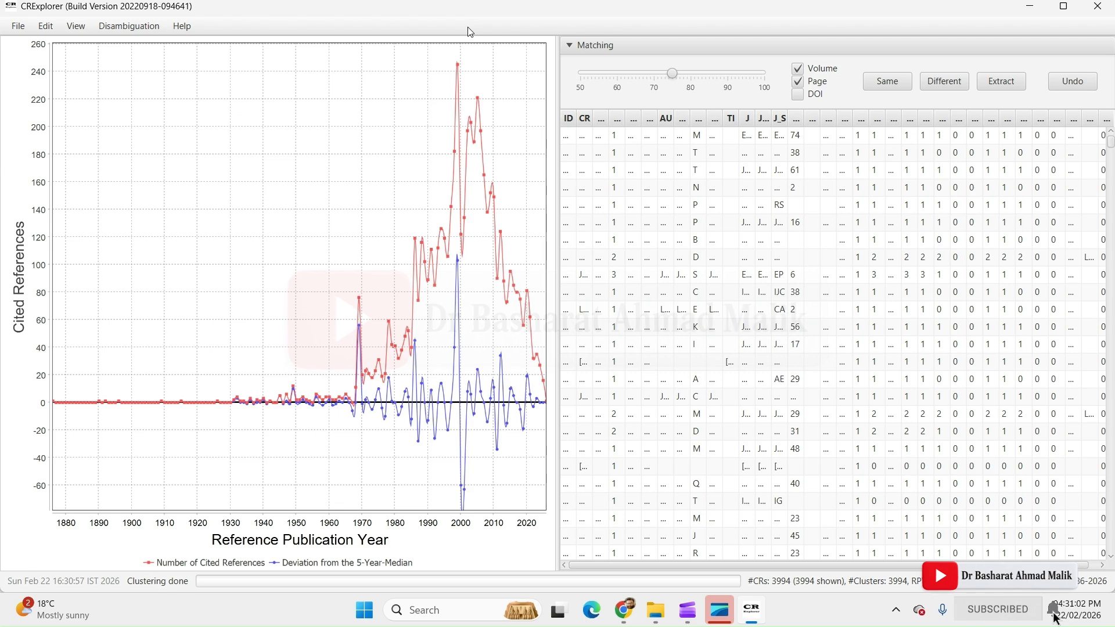
left_click(18, 26)
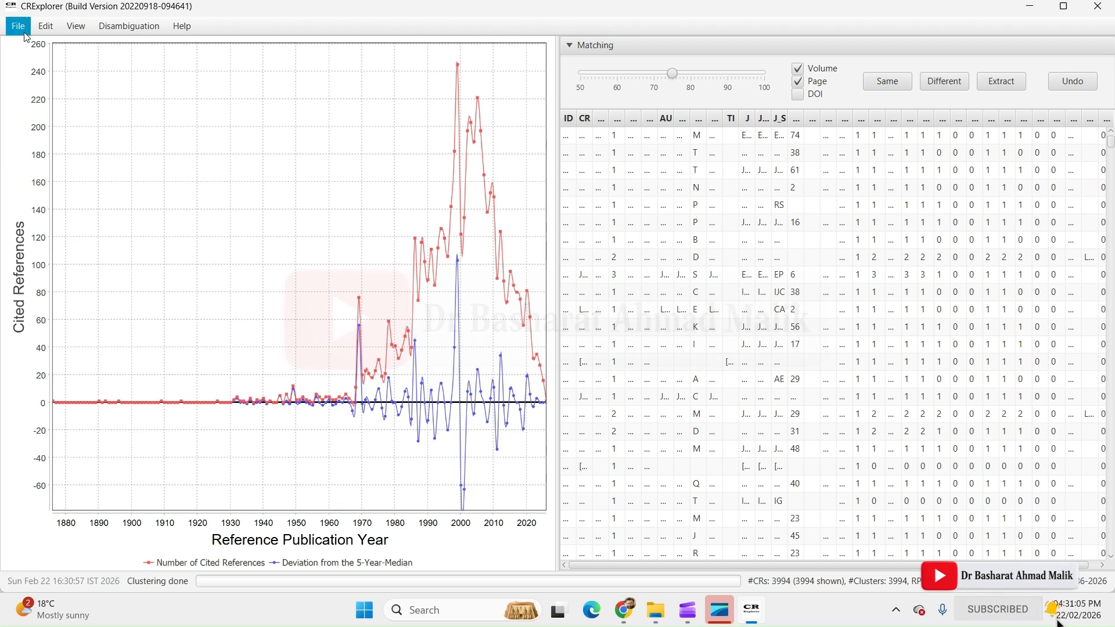
mouse_move(46, 76)
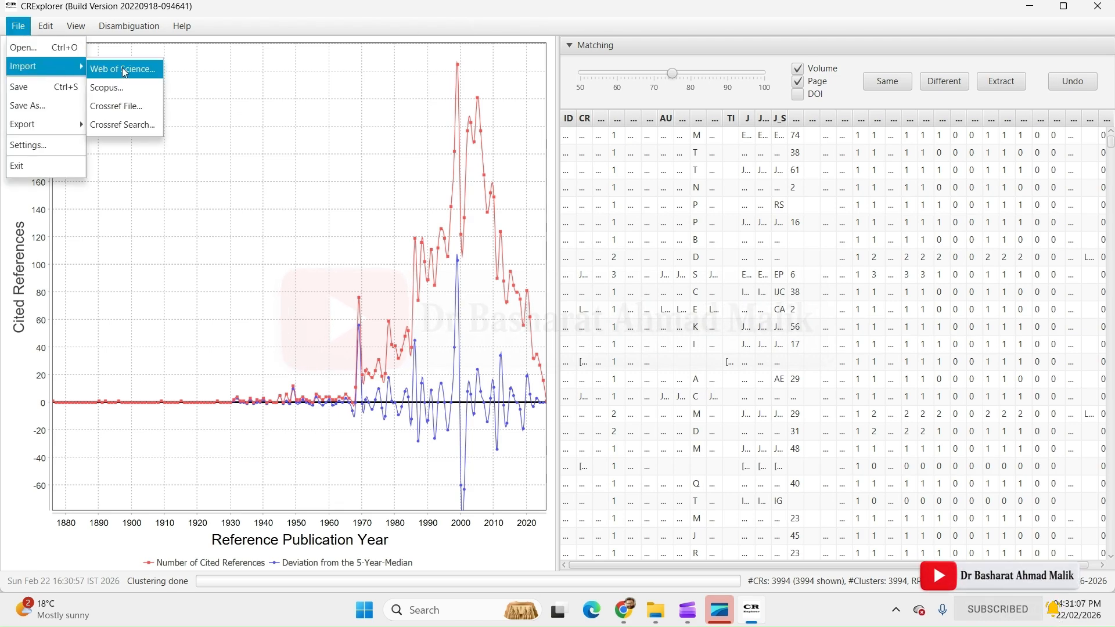